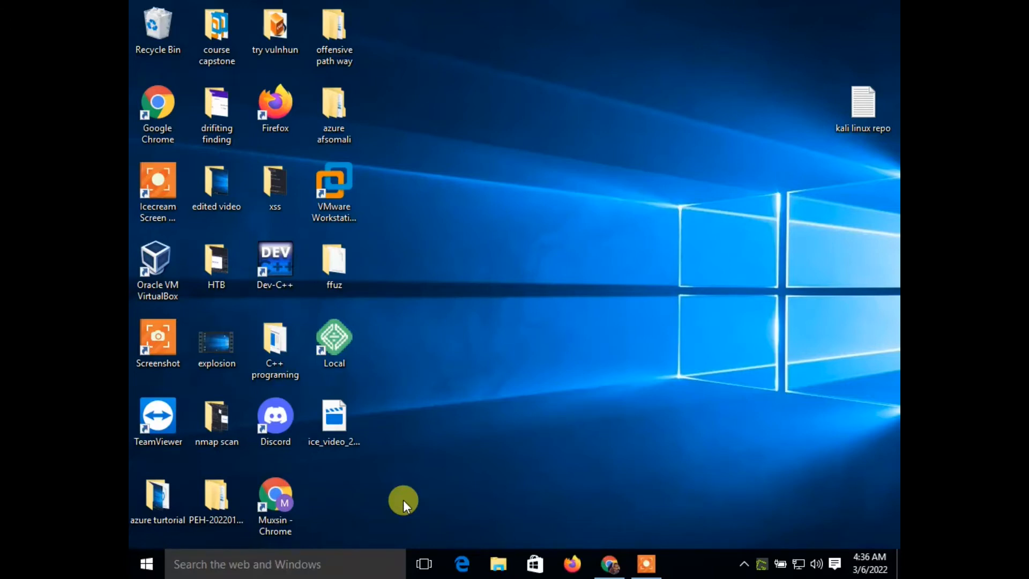
- Switch to Chrome and open the Download options on the Ubuntu website
click(609, 563)
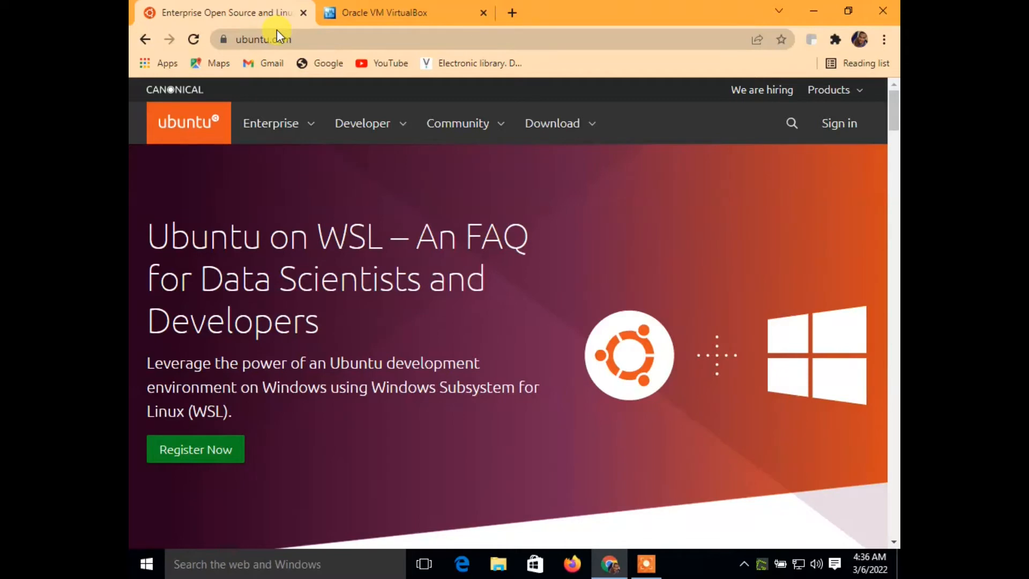
click(585, 127)
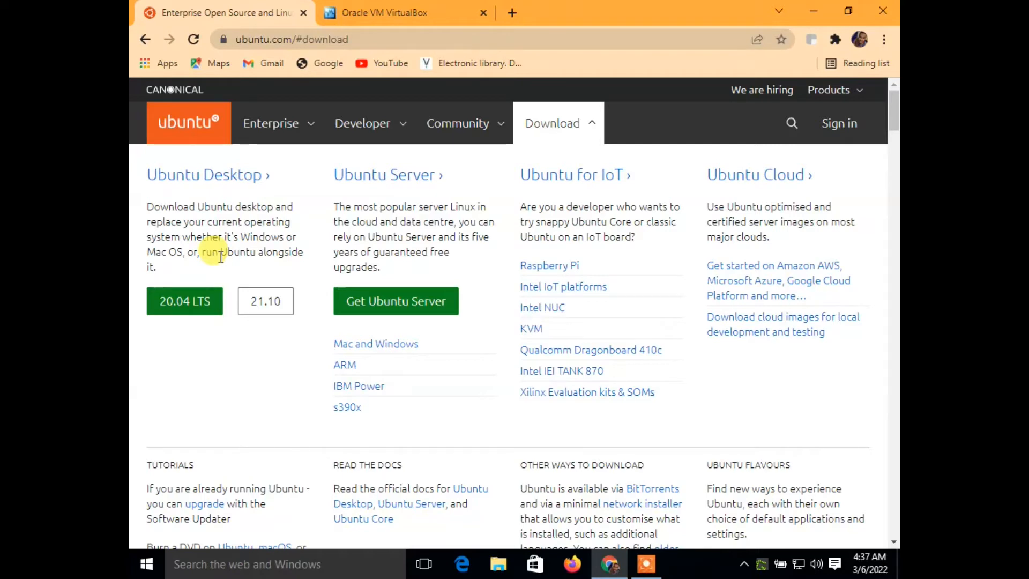
- Examine the Ubuntu Desktop, Server, IoT and Cloud download options, highlighting the 20.04 LTS release and the section headings
drag(228, 329, 142, 290)
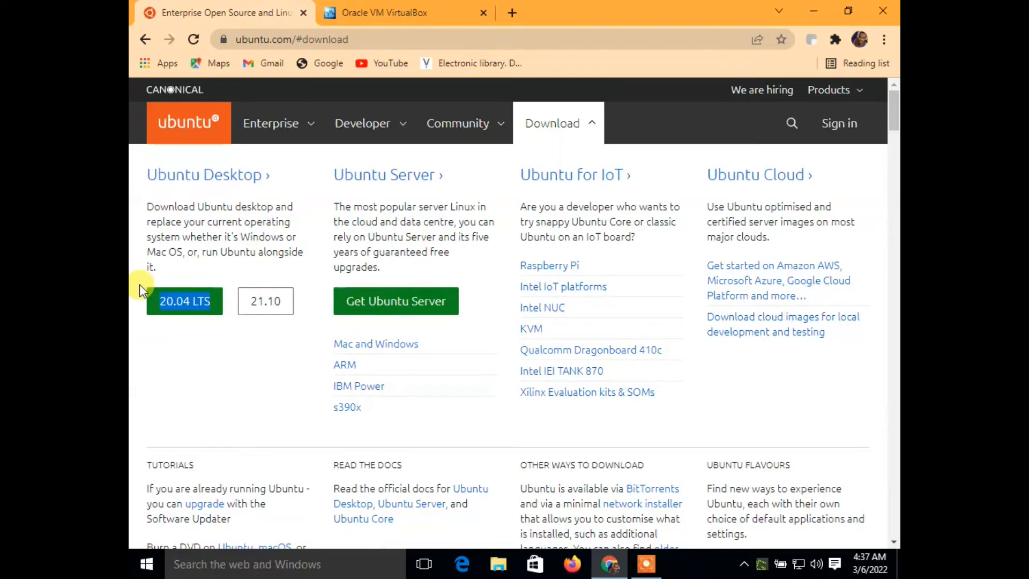
click(162, 349)
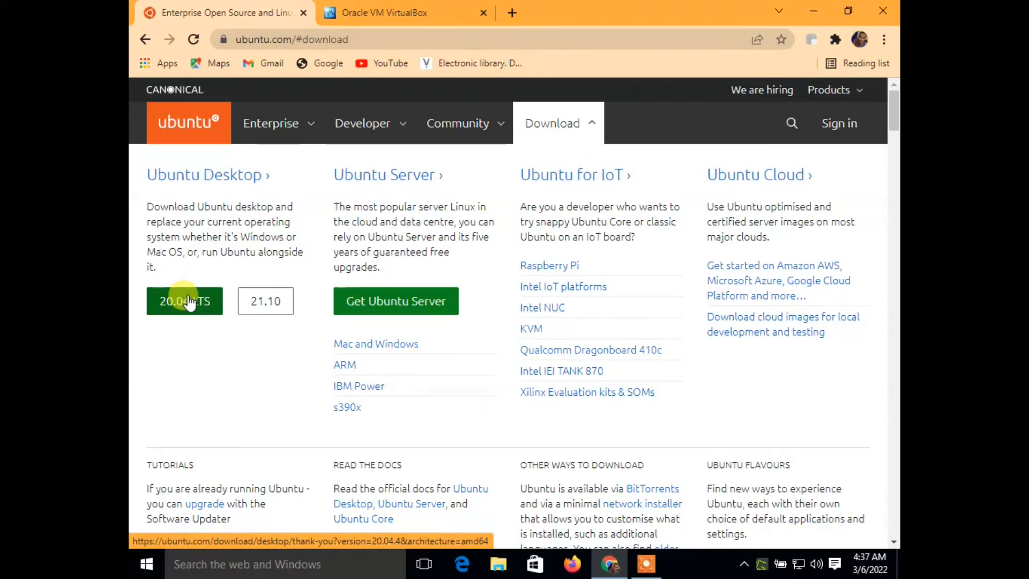
drag(302, 172, 446, 177)
click(447, 176)
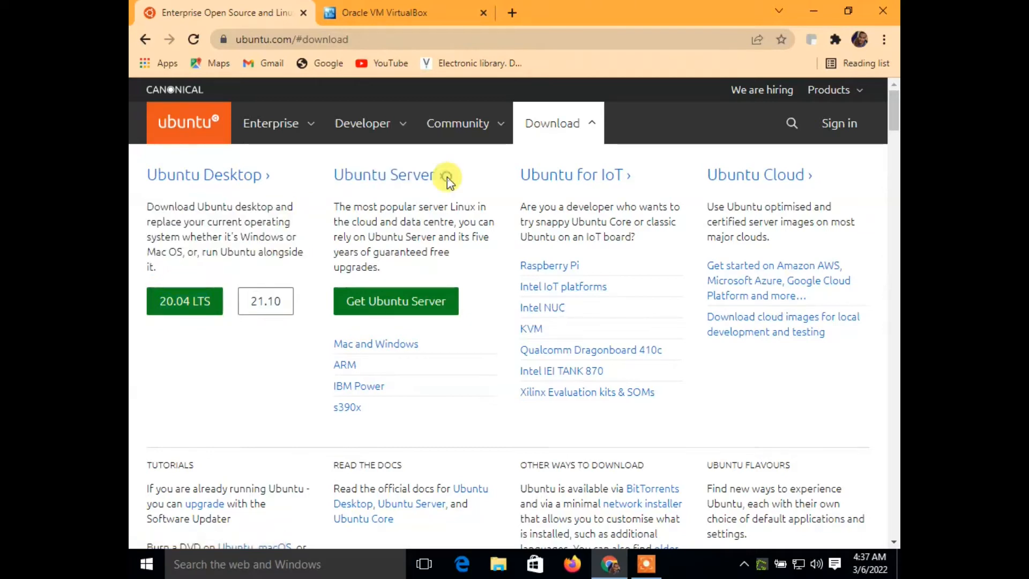
drag(318, 221, 375, 240)
click(369, 233)
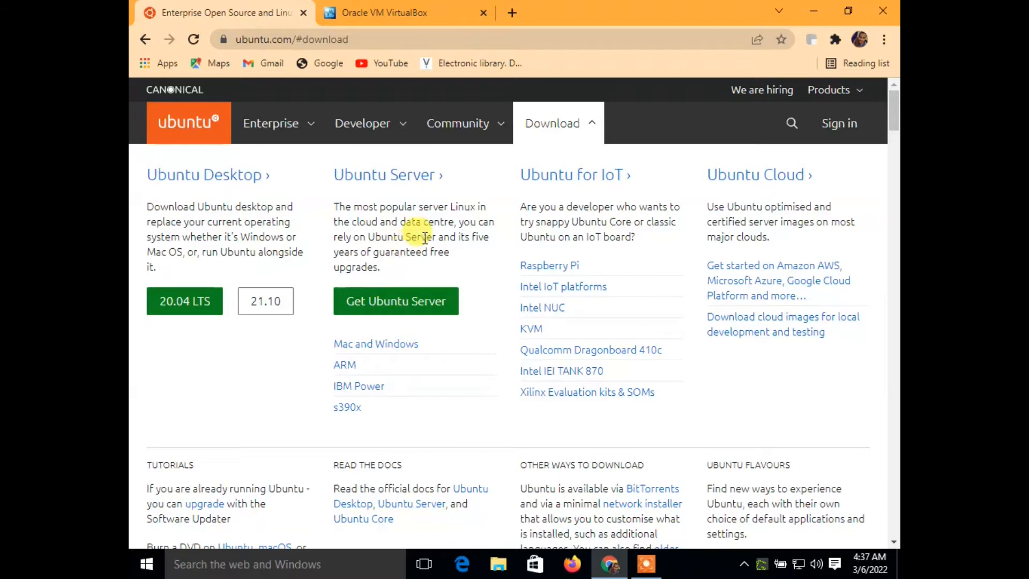
drag(498, 177, 638, 172)
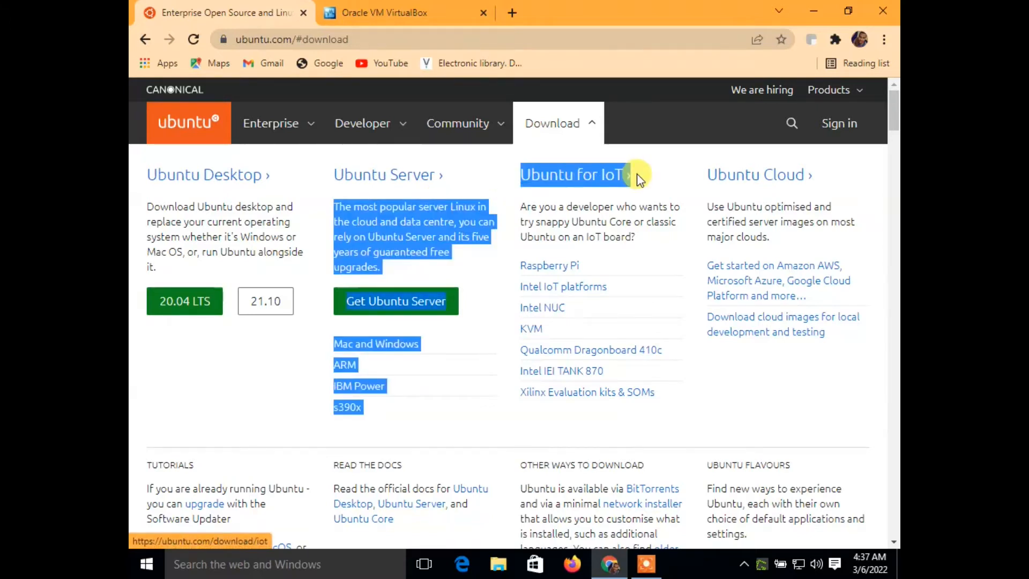
click(638, 172)
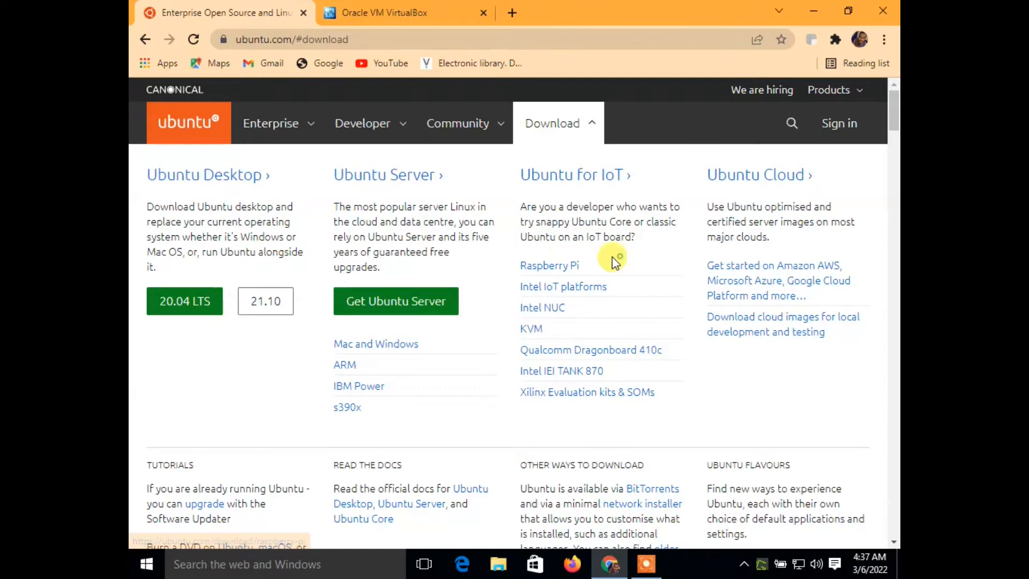
drag(612, 257, 482, 279)
click(493, 274)
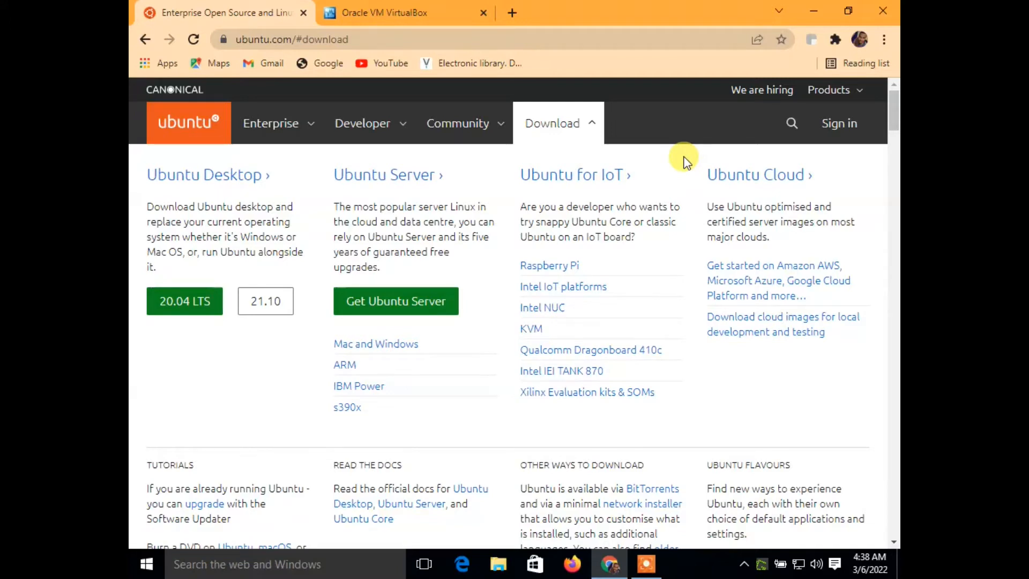
drag(684, 159, 825, 178)
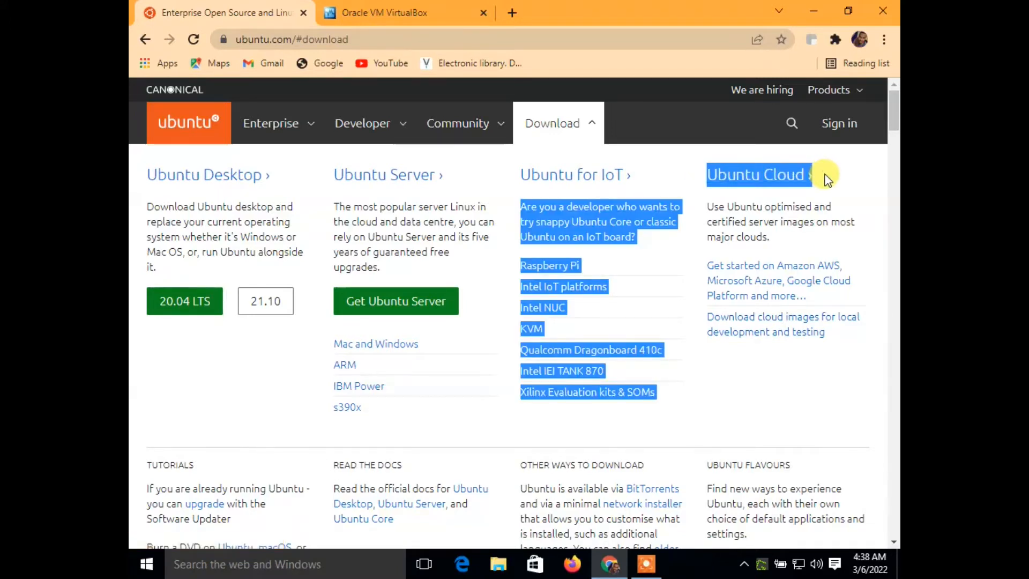
click(825, 179)
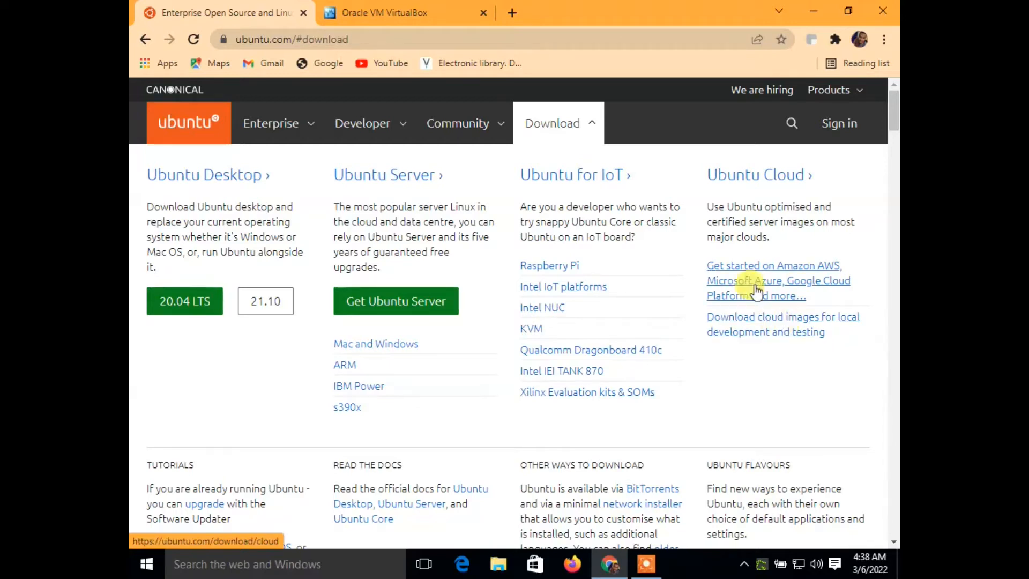
- Download Ubuntu Desktop 20.04 LTS
click(195, 308)
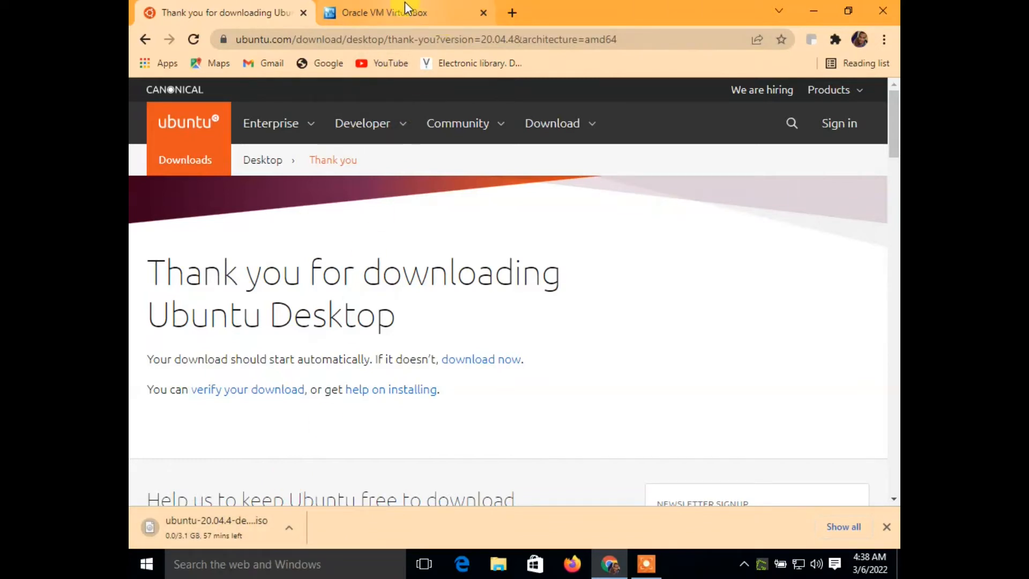
- Download the VirtualBox 6.1.32 installer for Windows hosts from the already open VirtualBox website
click(394, 11)
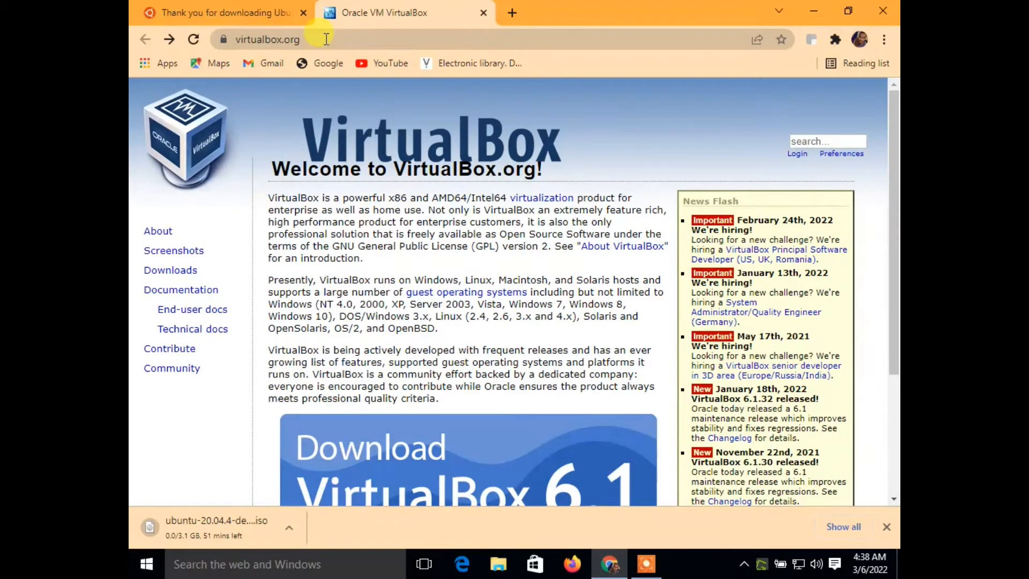
scroll(472, 290, down, 3)
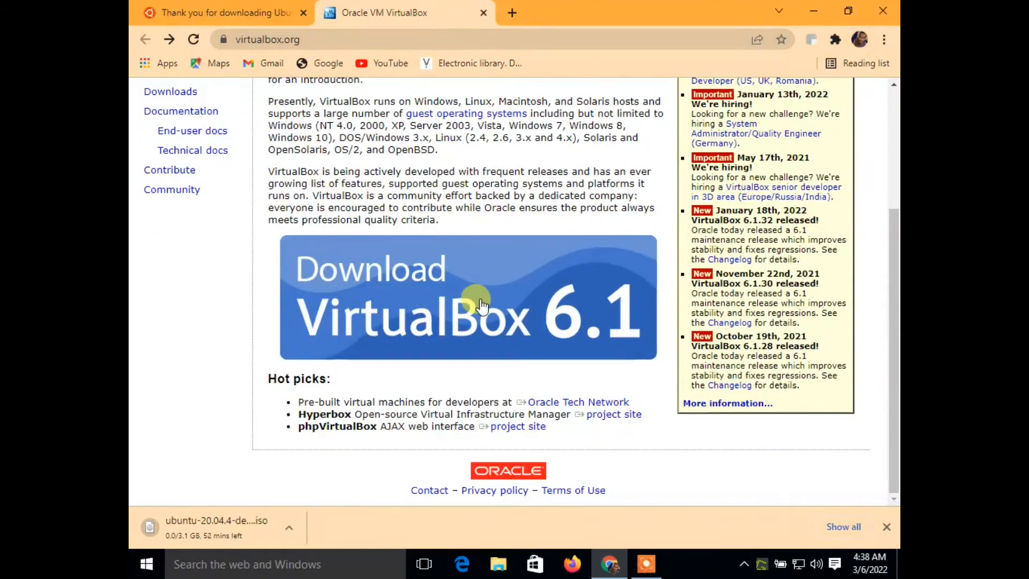
click(481, 303)
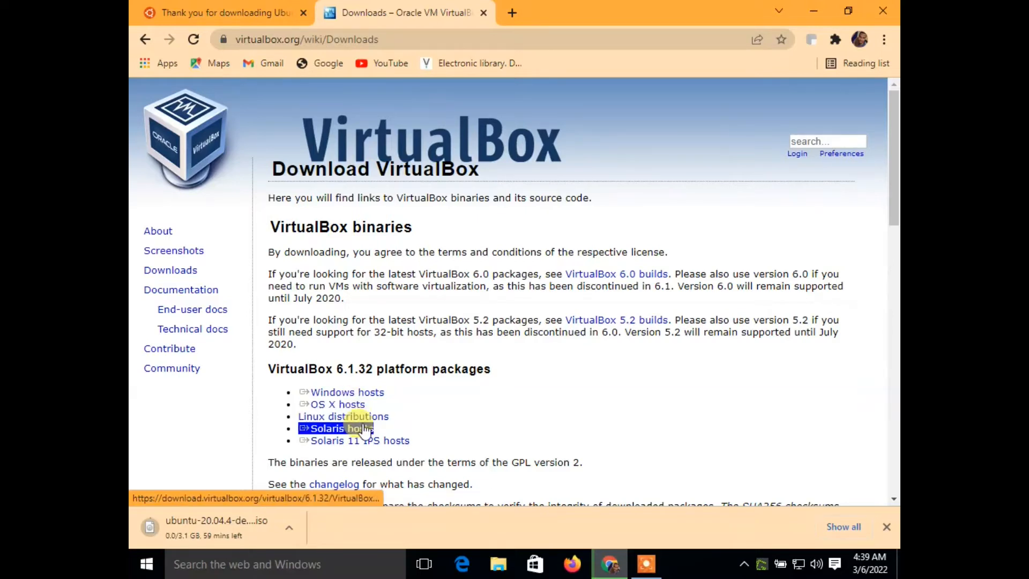
click(353, 396)
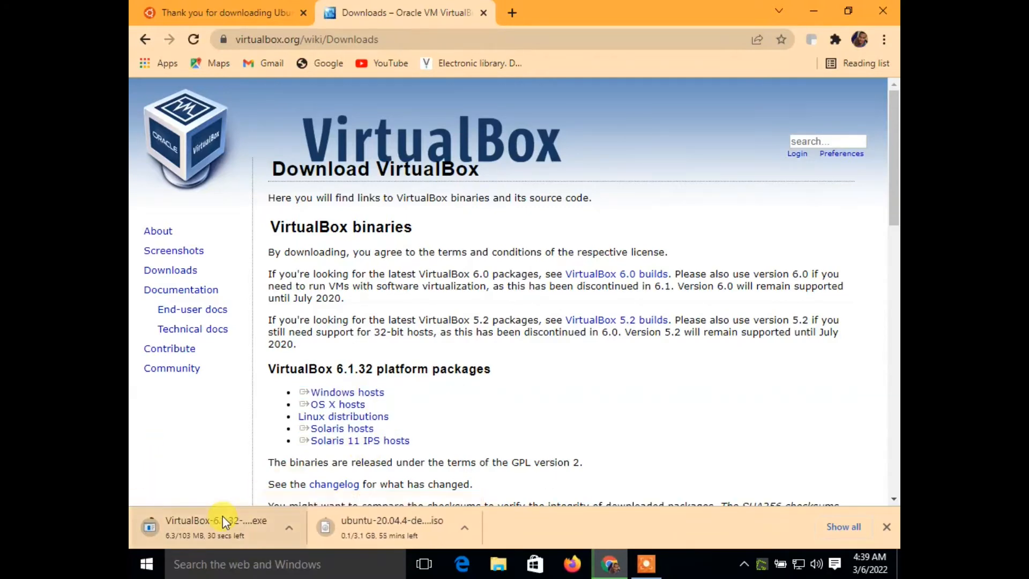
- Find the Oracle VM VirtualBox Extension Pack section on the downloads page and highlight its heading
scroll(428, 399, down, 1)
scroll(407, 396, down, 5)
scroll(356, 391, up, 3)
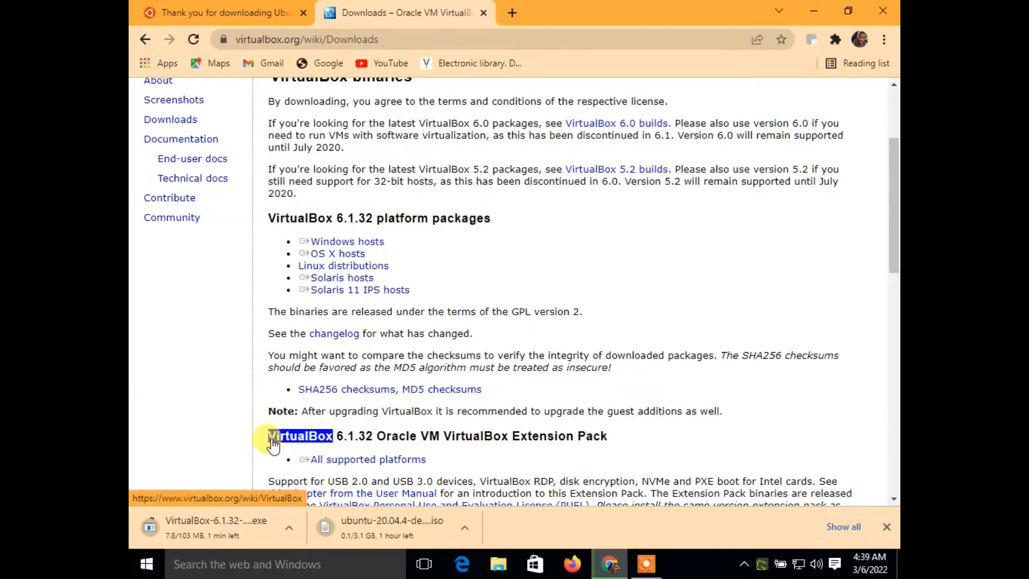
drag(642, 434, 537, 434)
drag(360, 436, 290, 442)
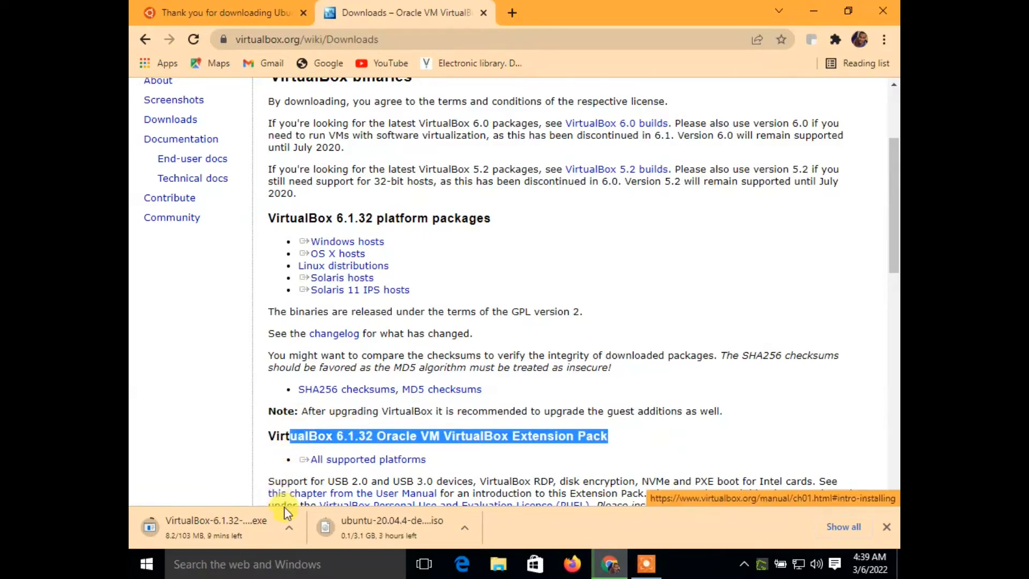
- Pause the running downloads of the VirtualBox installer and the Ubuntu ISO
right_click(175, 535)
click(214, 484)
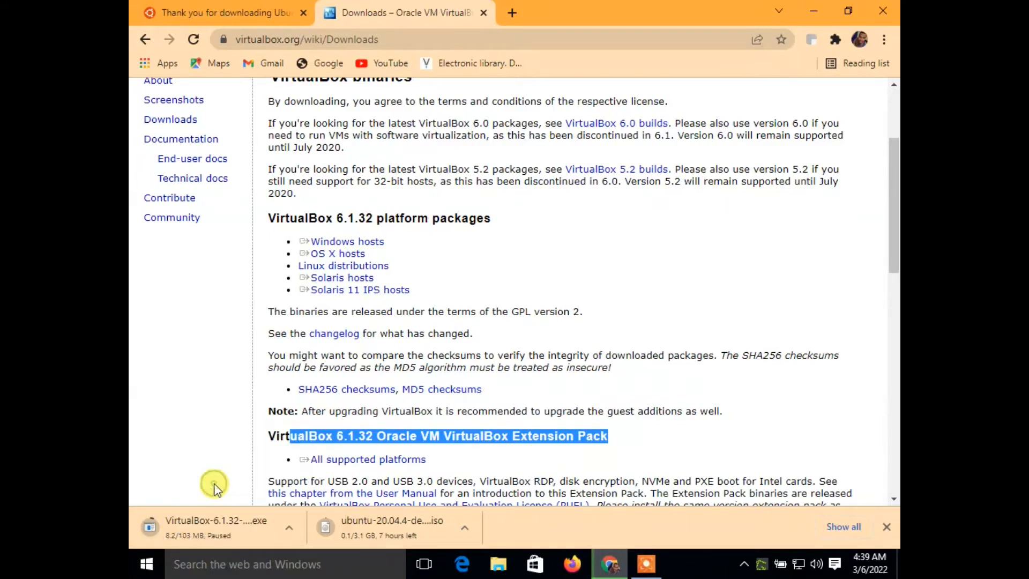
right_click(351, 534)
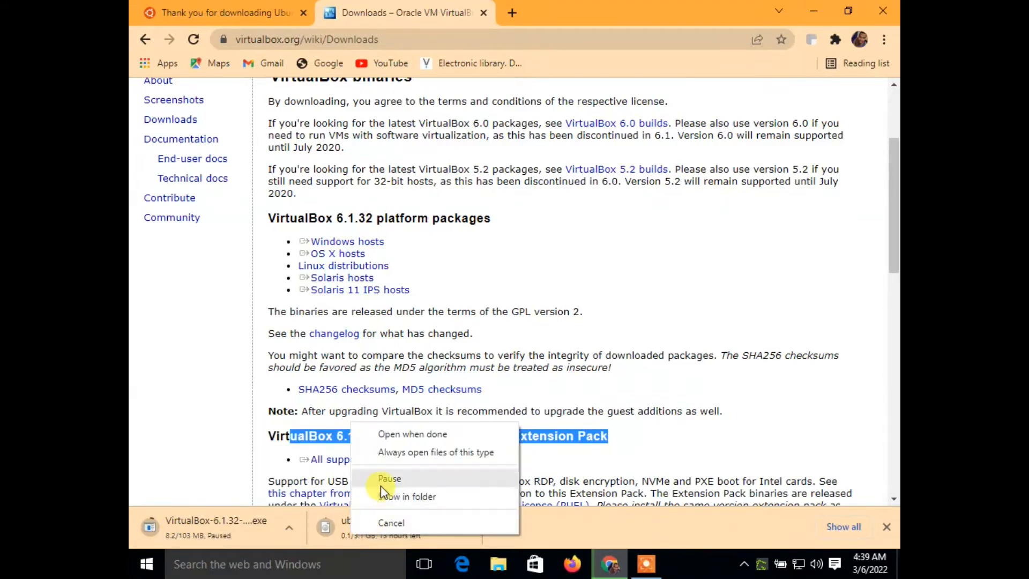
click(380, 483)
- Clear the heading selection and highlight the All supported platforms link for the Extension Pack
click(354, 435)
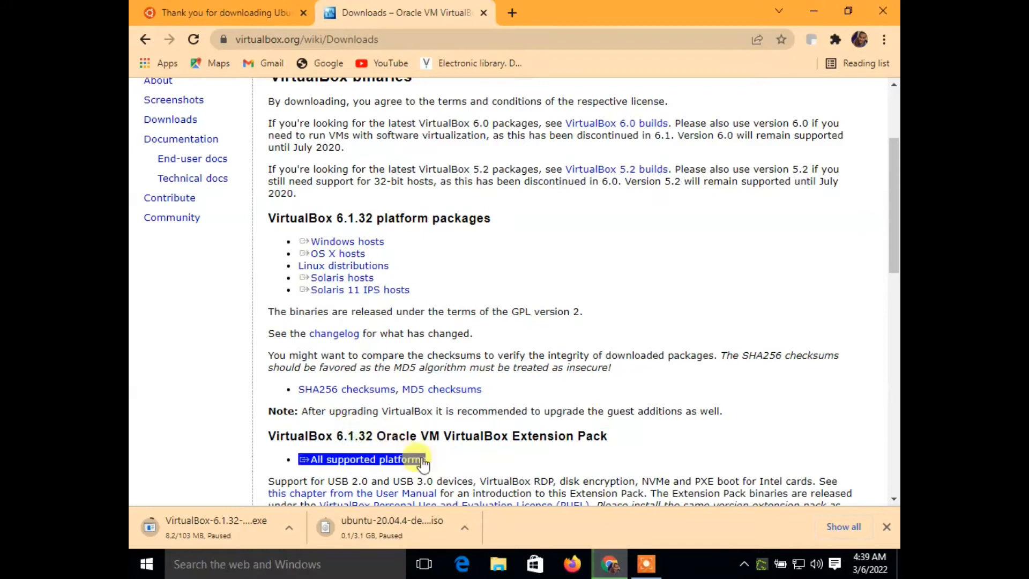
drag(440, 465, 307, 452)
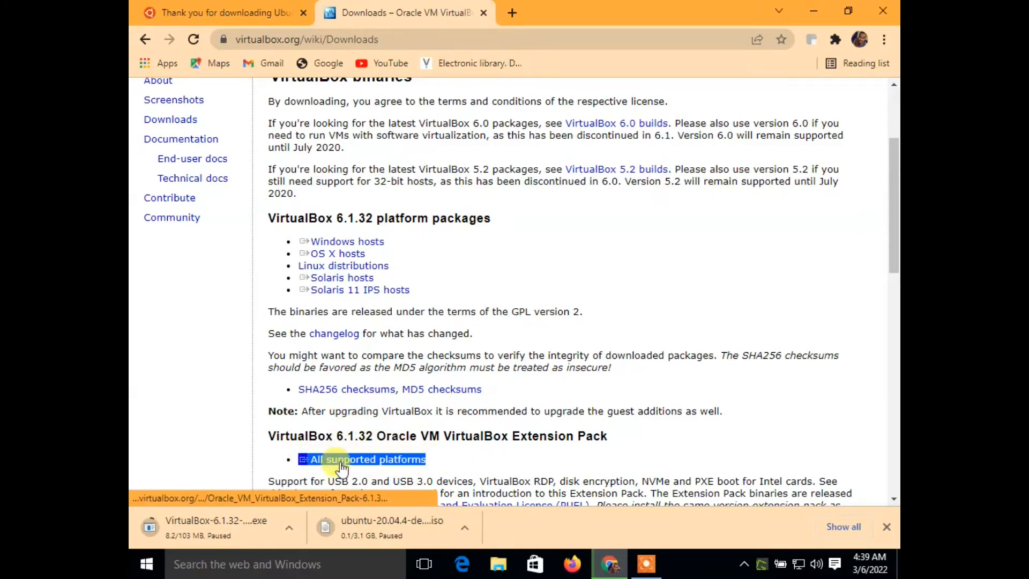
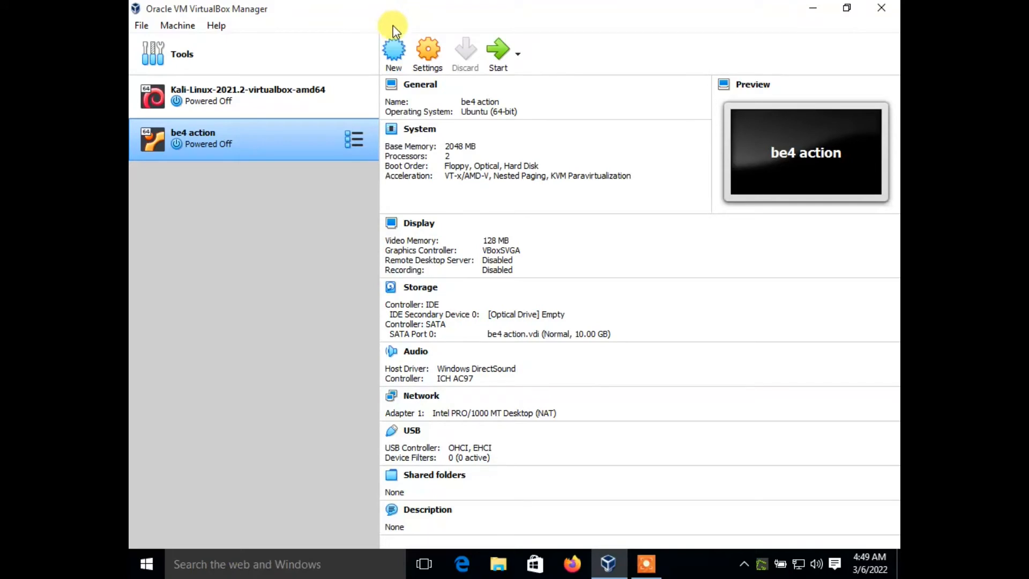
- Look over the new-machine dialog and the settings and start options of the be4 action machine
click(395, 53)
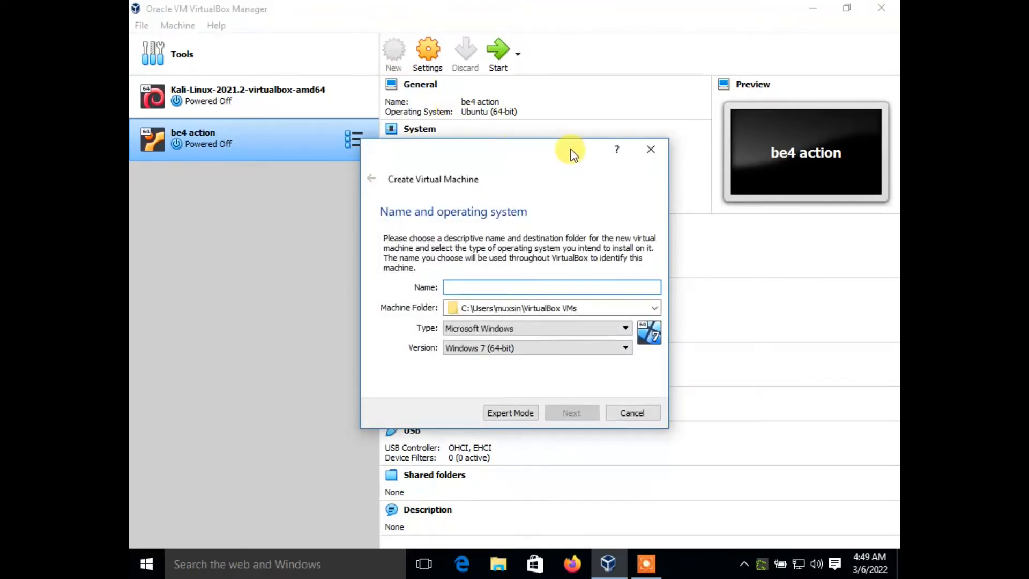
click(649, 150)
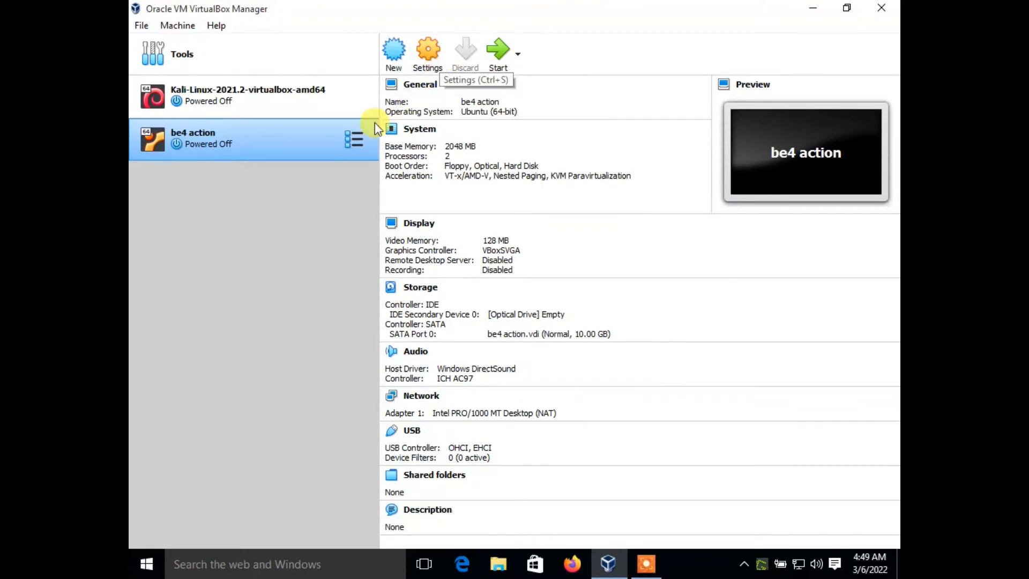
click(287, 131)
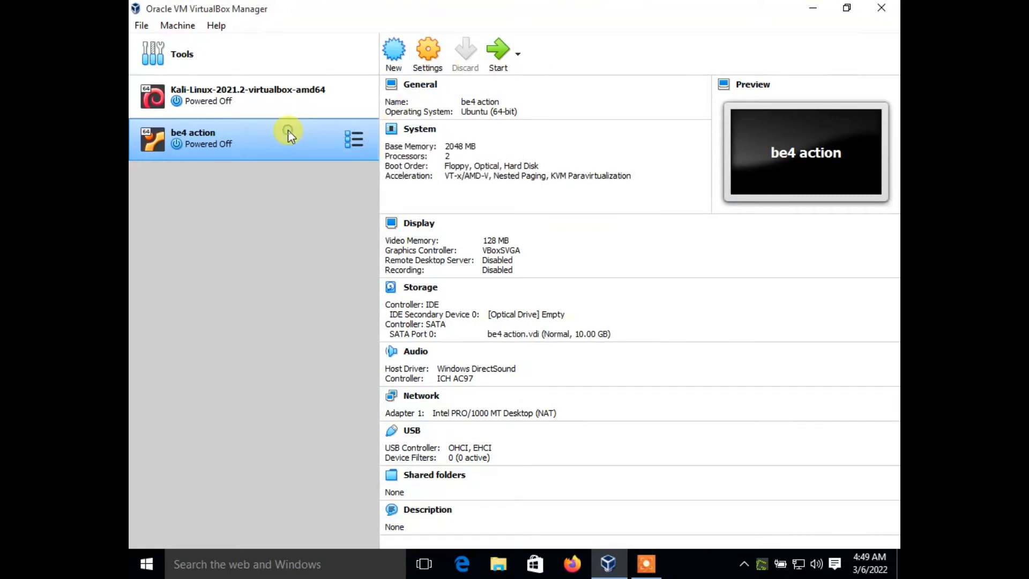
click(423, 53)
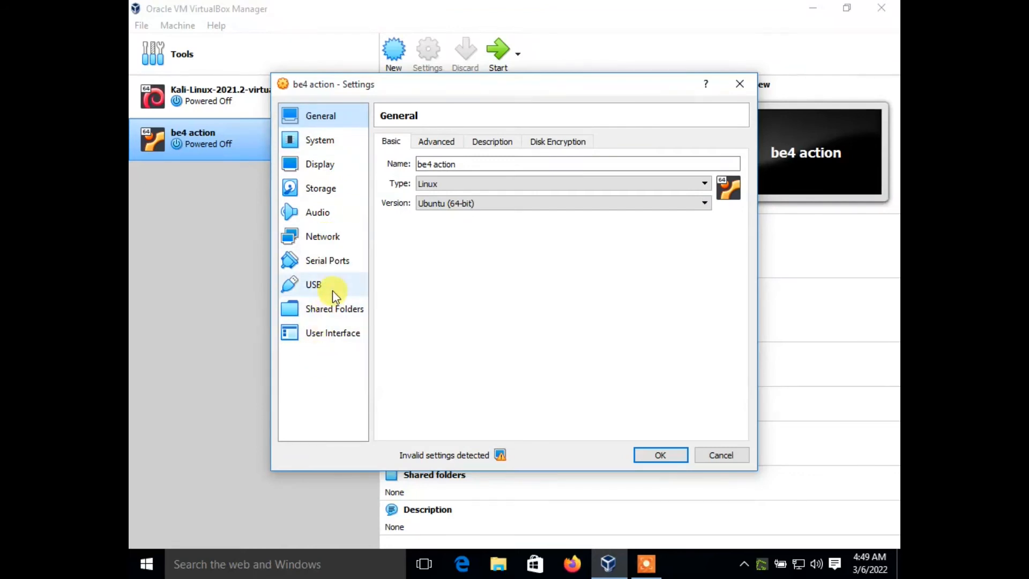
click(738, 85)
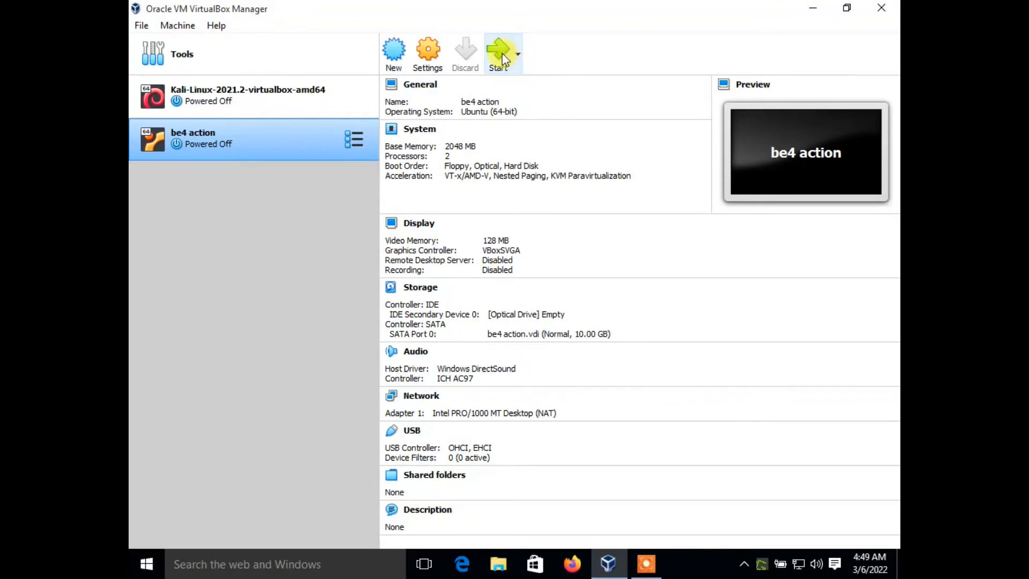
click(518, 59)
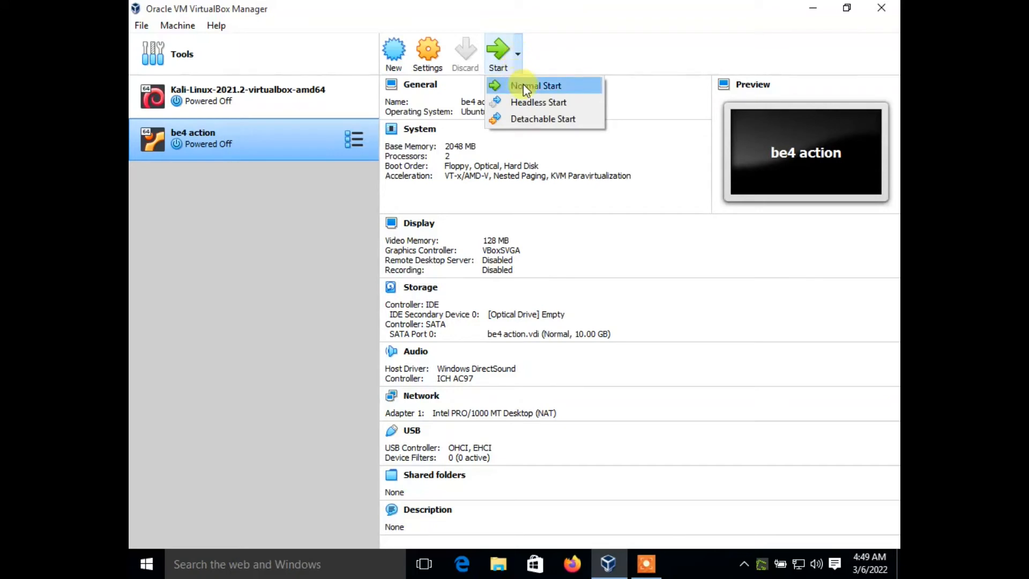
click(323, 205)
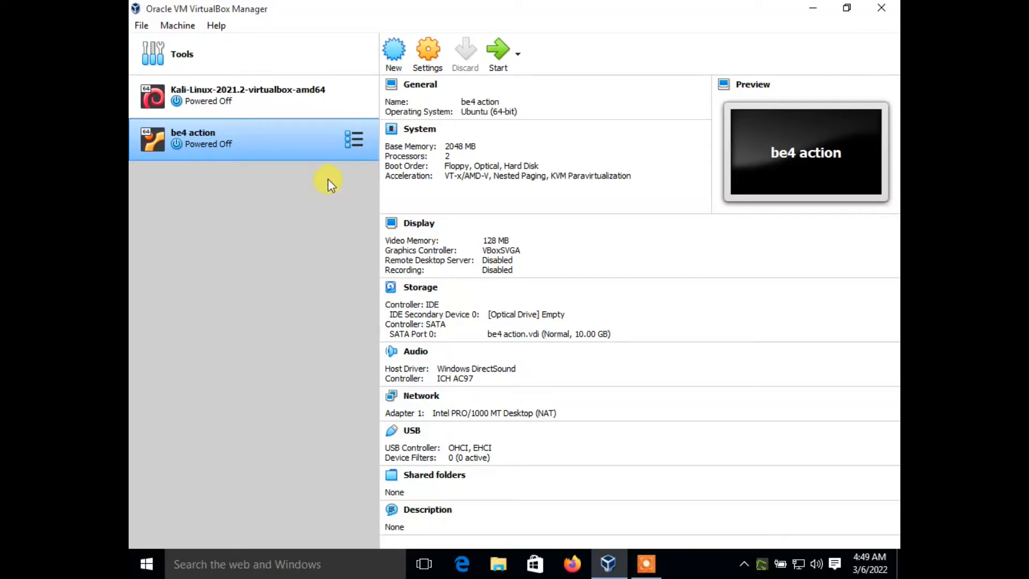
- Begin creating a new virtual machine and name it "ubuntu 20.04"
click(394, 59)
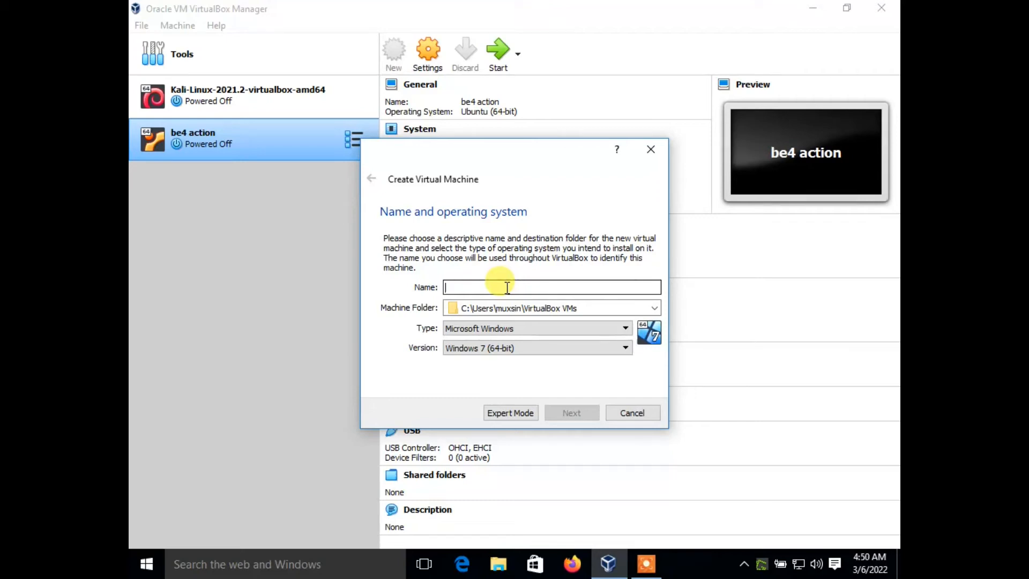
text(lin)
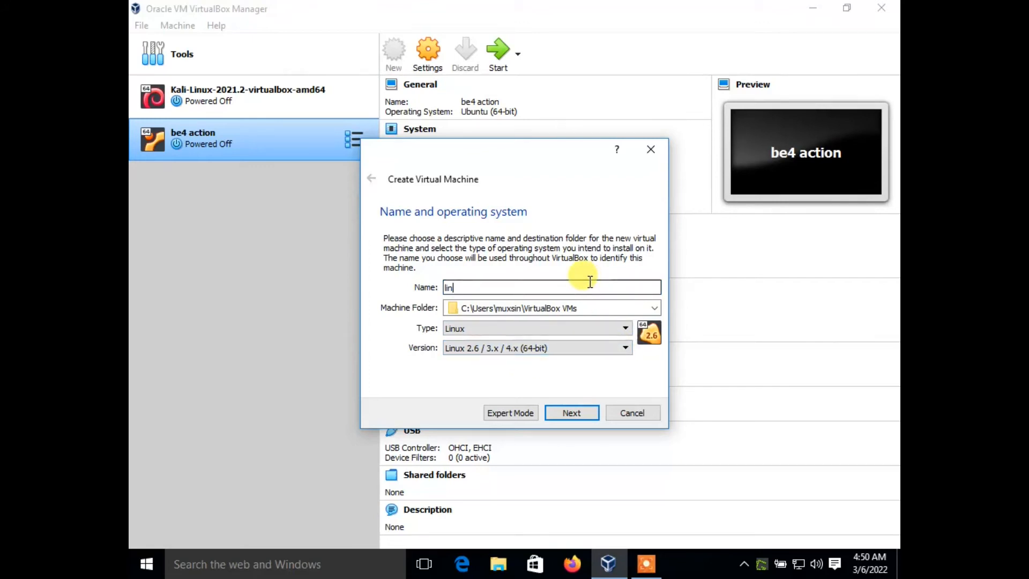
key(BackSpace)
key(BackSpace)
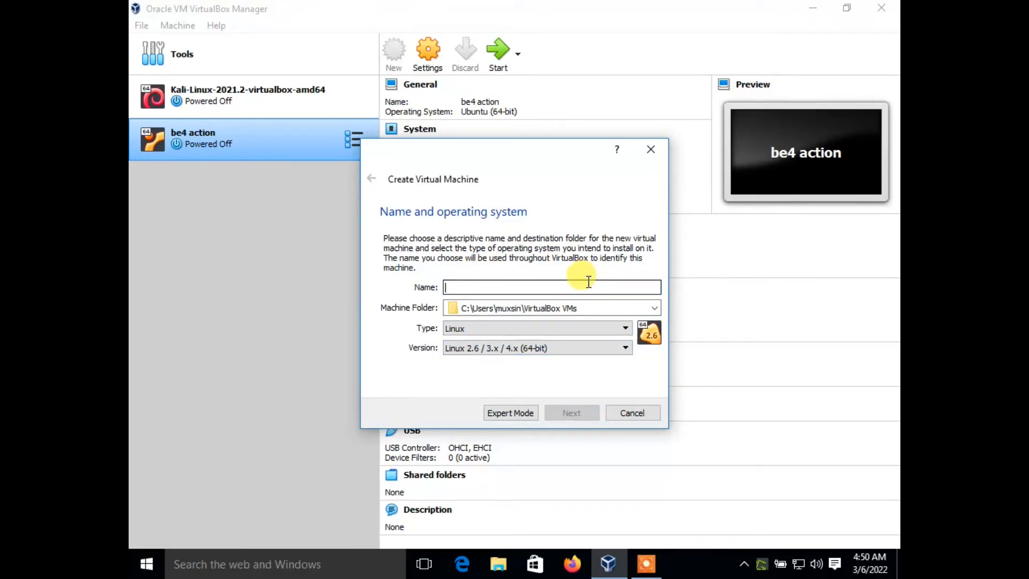
text(ub)
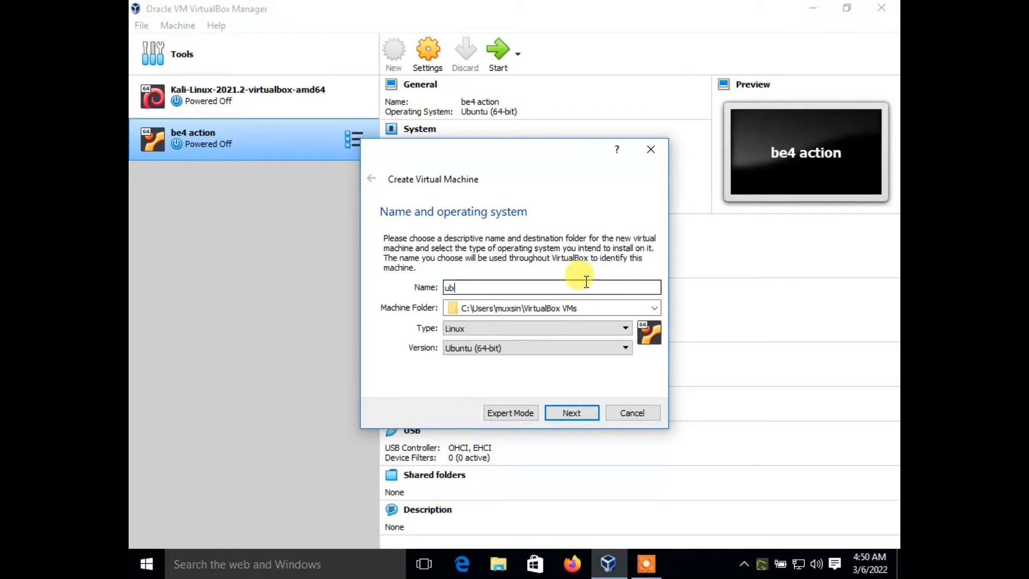
text(untu 20.04)
drag(506, 288, 477, 296)
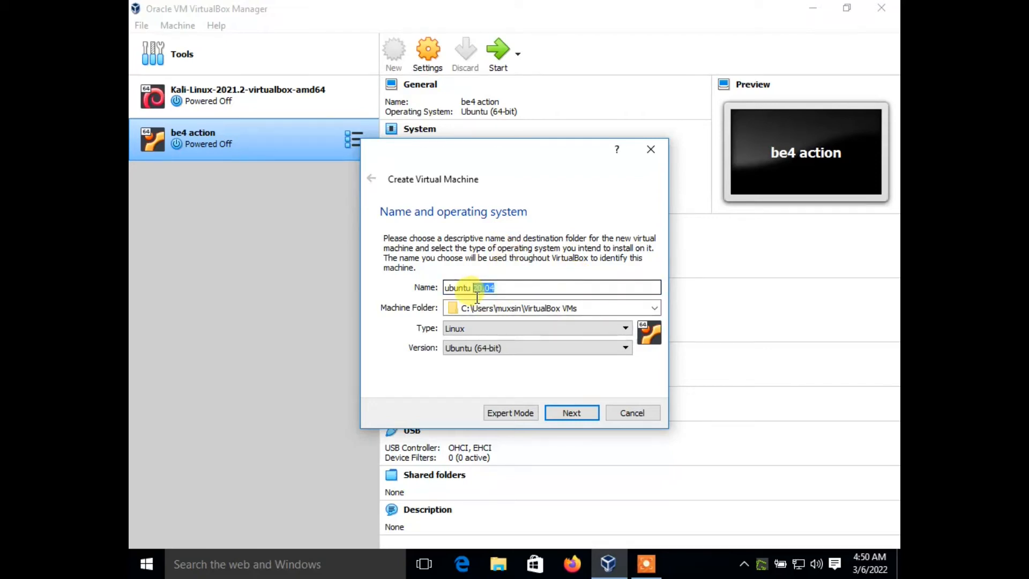
click(498, 287)
- Set the new machine's operating system type to Linux and version to Ubuntu (64-bit), and continue to the memory size
click(575, 329)
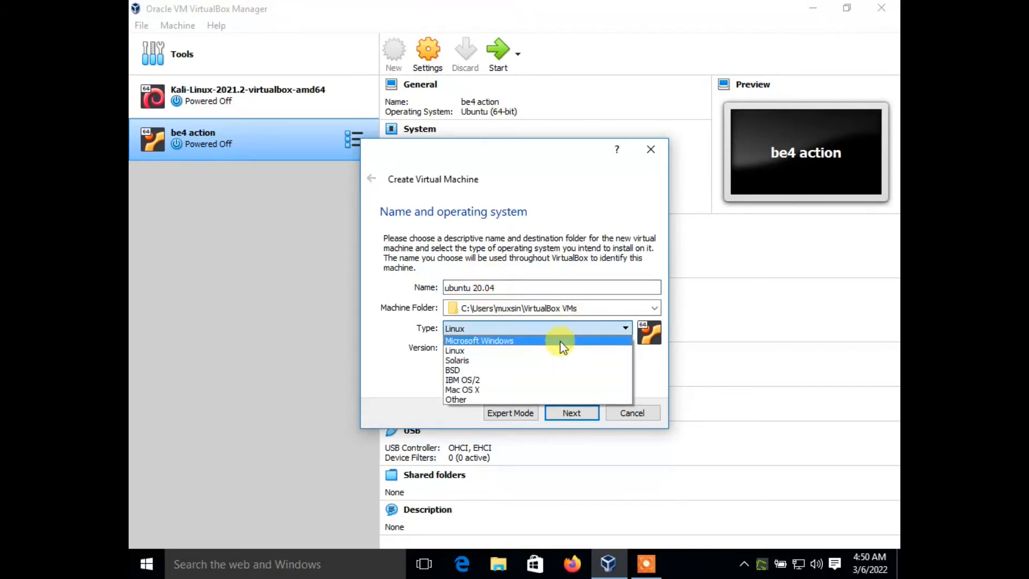
click(499, 352)
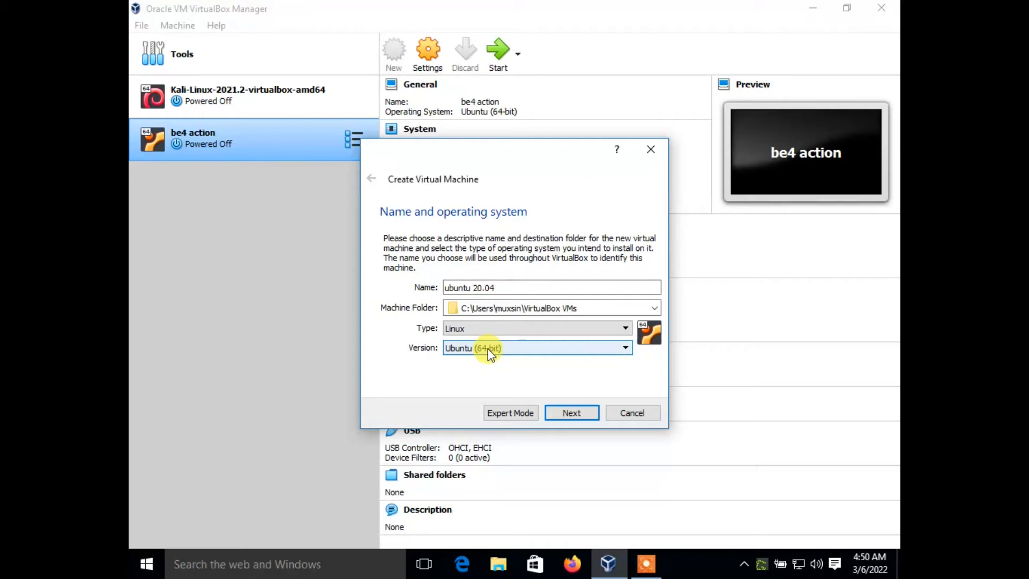
click(608, 356)
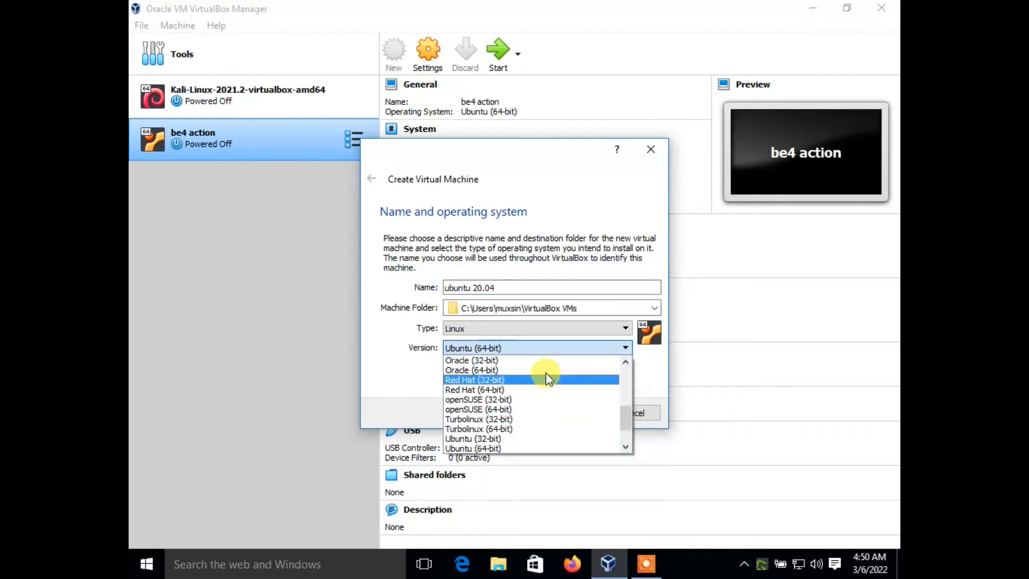
scroll(546, 405, down, 2)
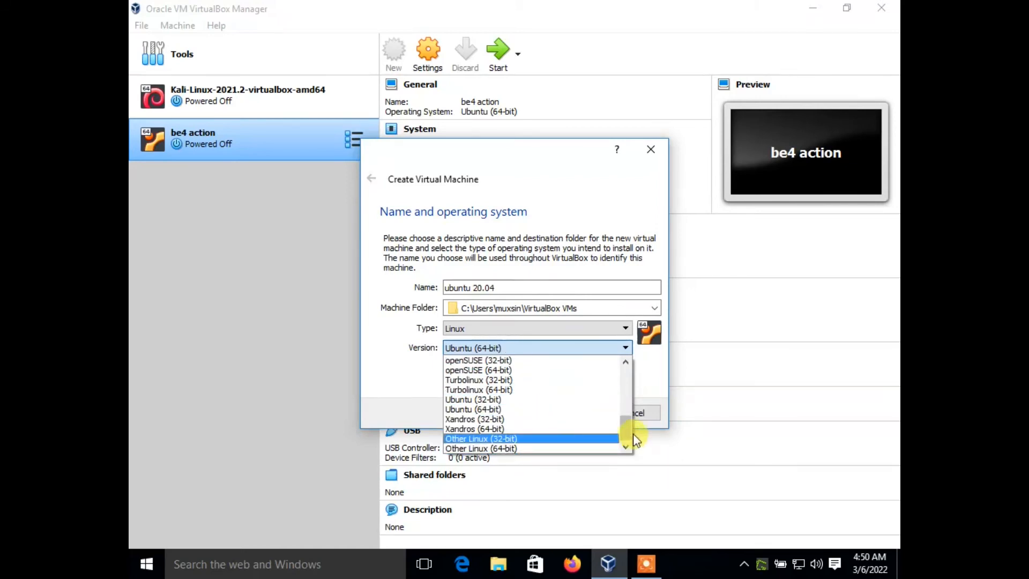
drag(623, 433, 625, 355)
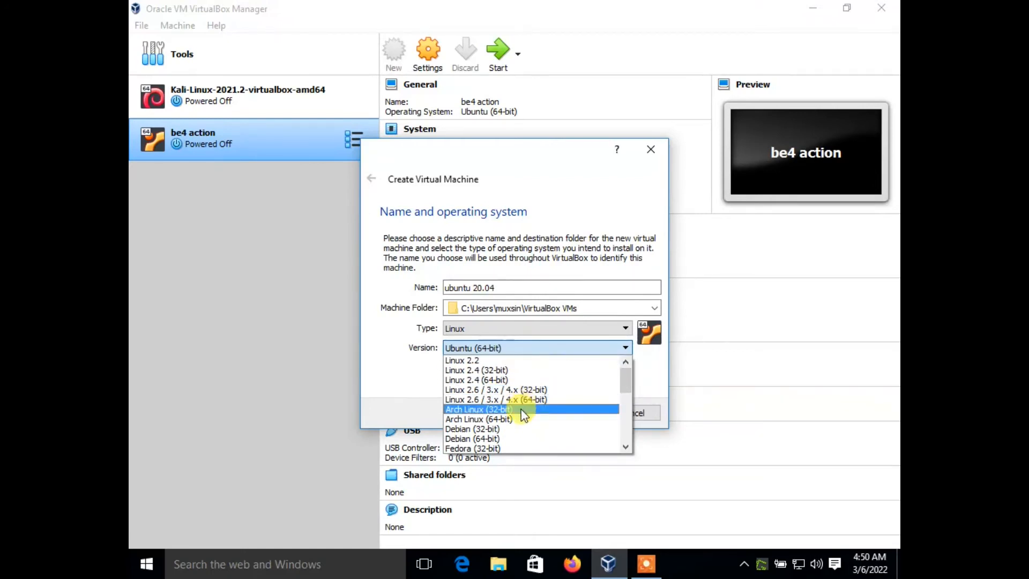
scroll(514, 415, down, 1)
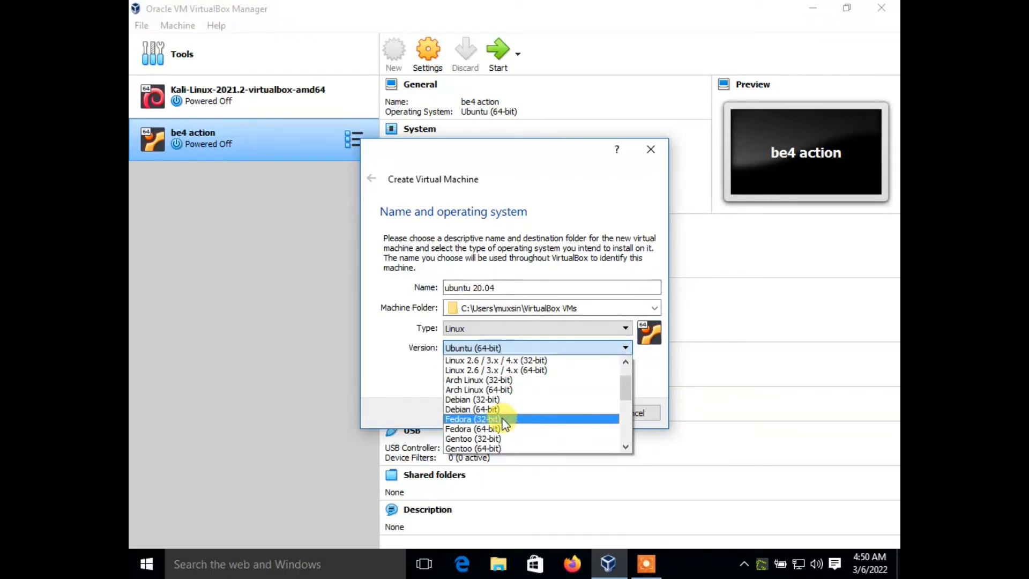
scroll(504, 424, down, 1)
scroll(503, 425, down, 1)
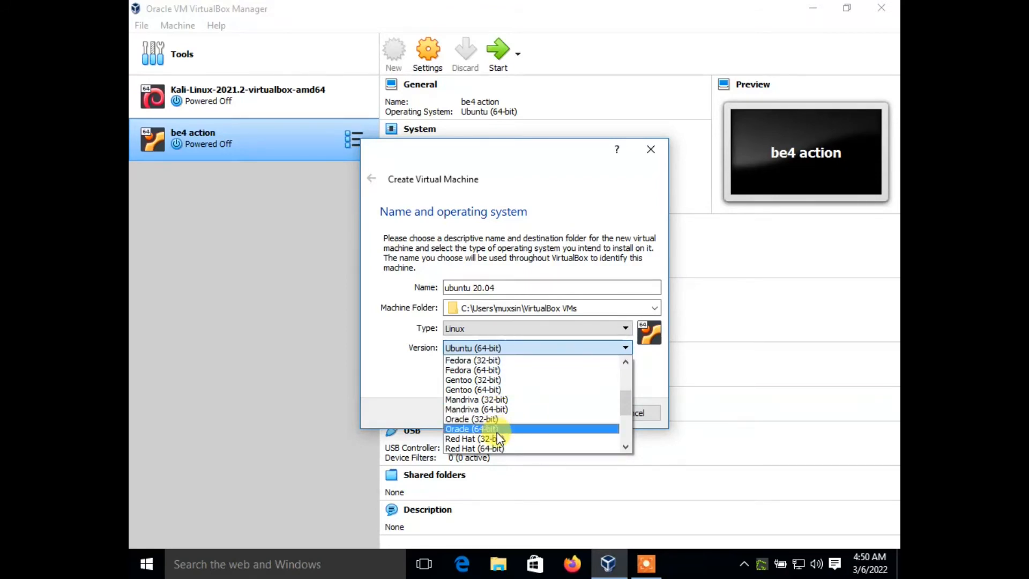
scroll(501, 438, down, 1)
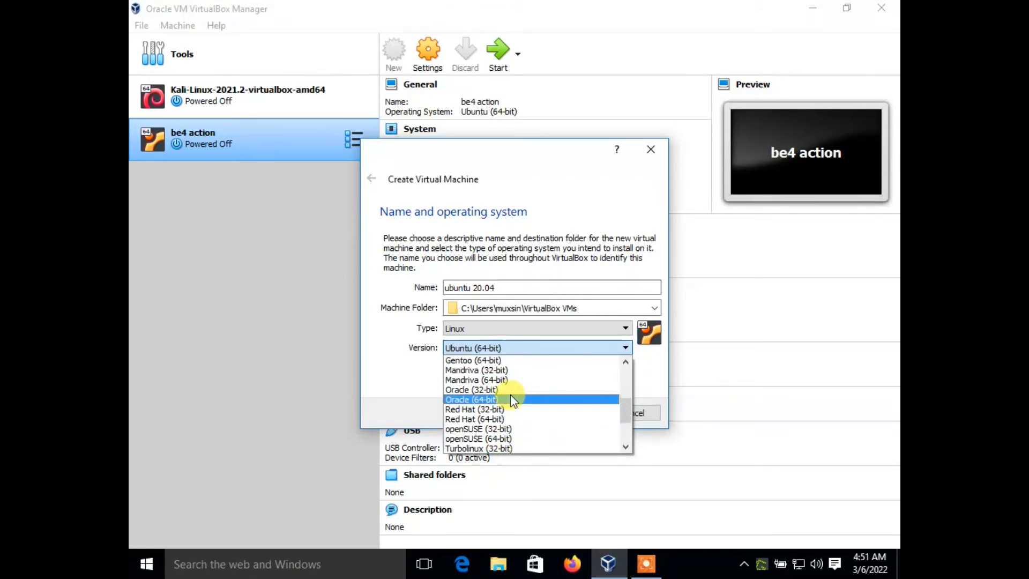
scroll(509, 428, down, 1)
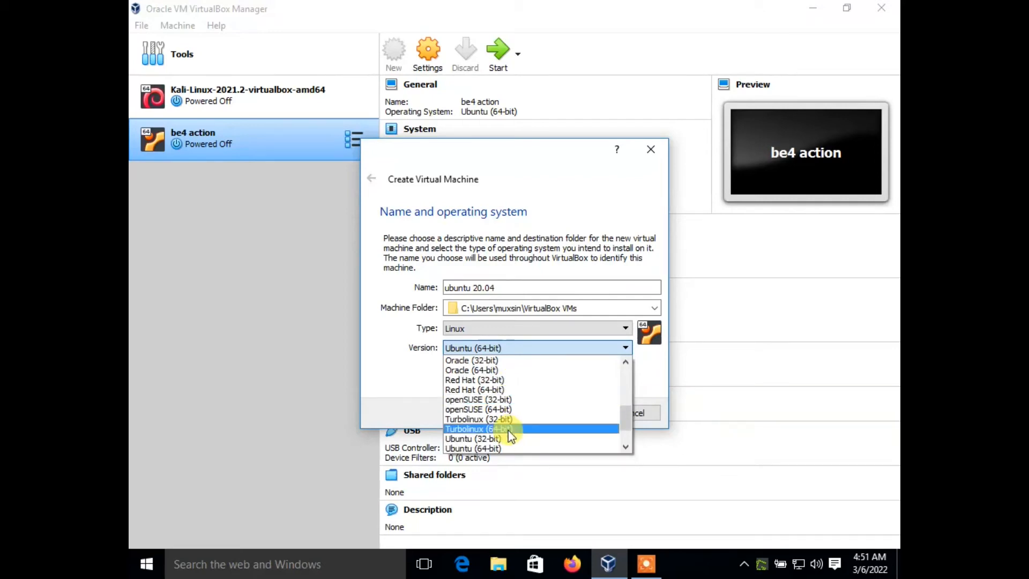
scroll(504, 439, down, 1)
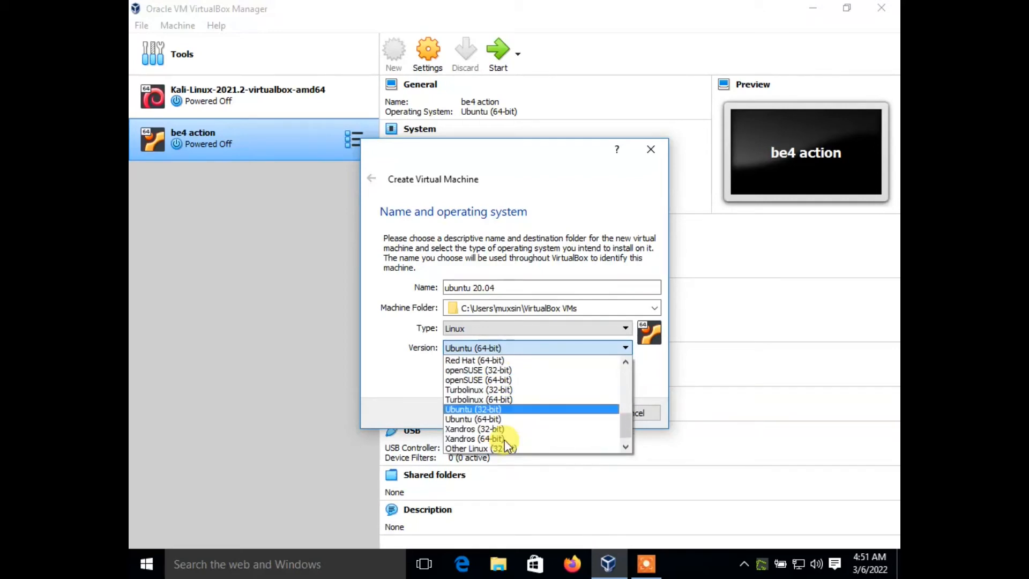
click(487, 418)
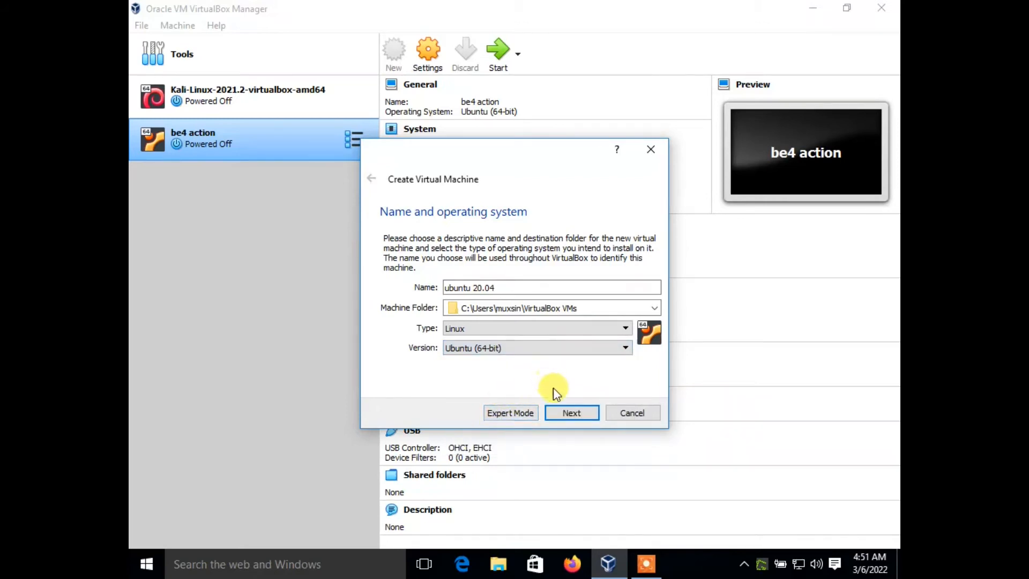
click(567, 413)
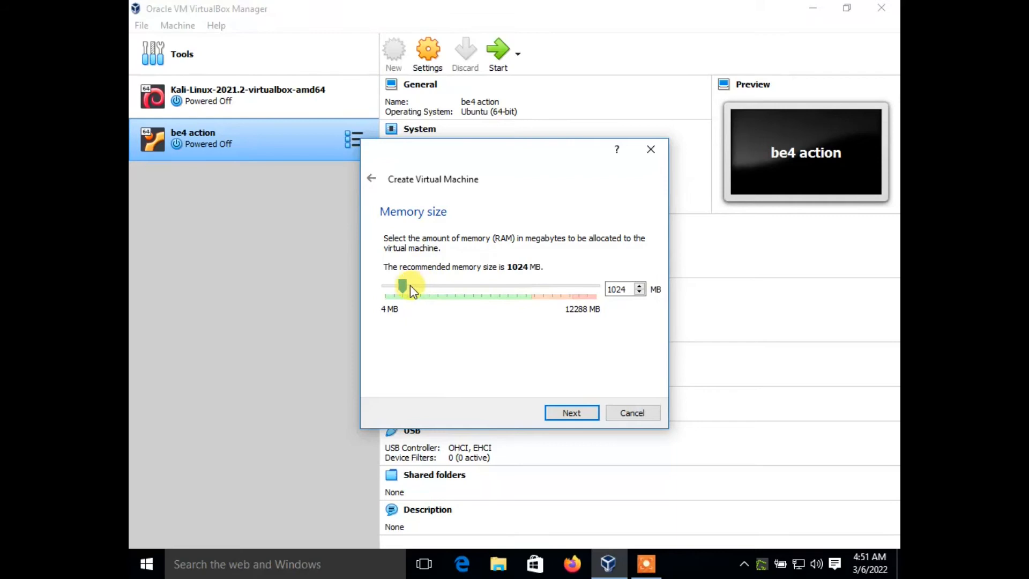
- Allocate 2048 MB of memory to the new virtual machine and continue to the hard disk options
drag(628, 289, 608, 289)
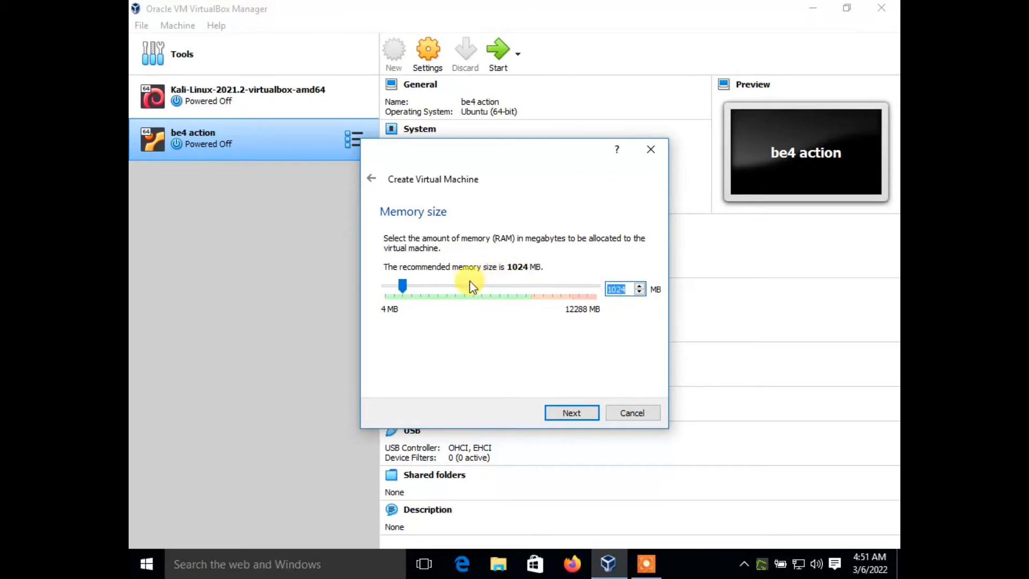
drag(403, 284, 421, 299)
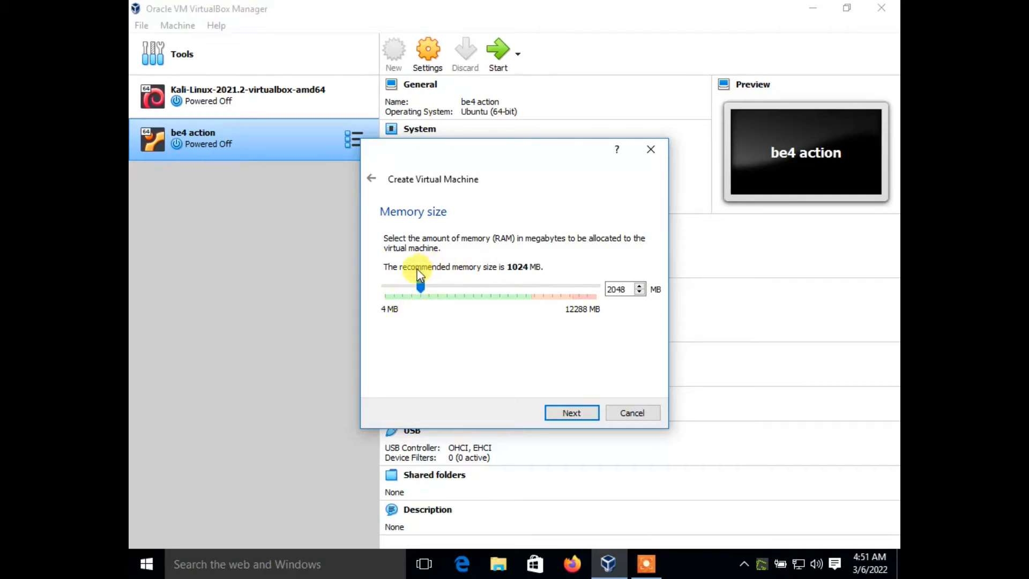
click(555, 413)
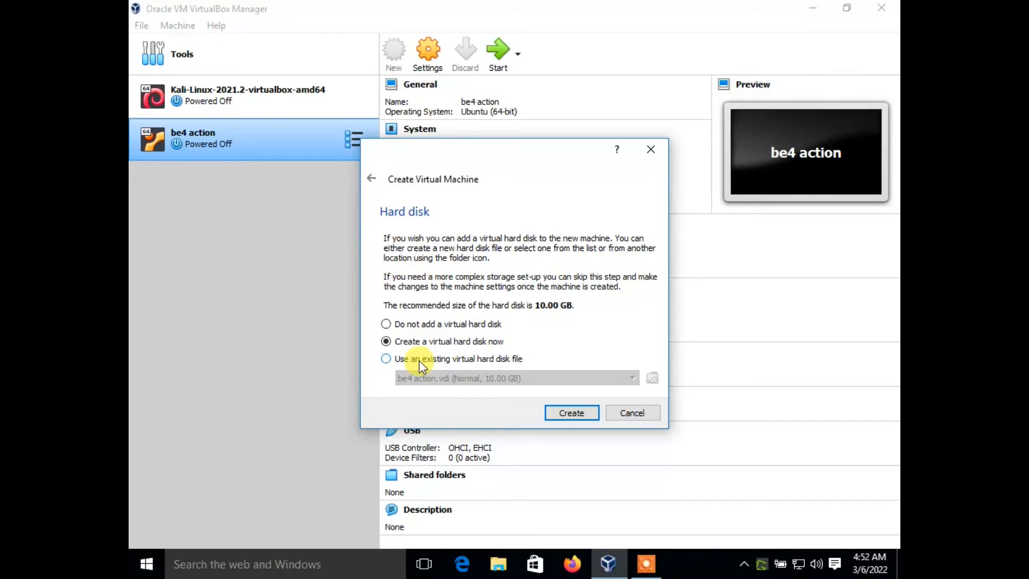
- Choose to create a virtual hard disk now, using the VDI (VirtualBox Disk Image) file type
click(554, 414)
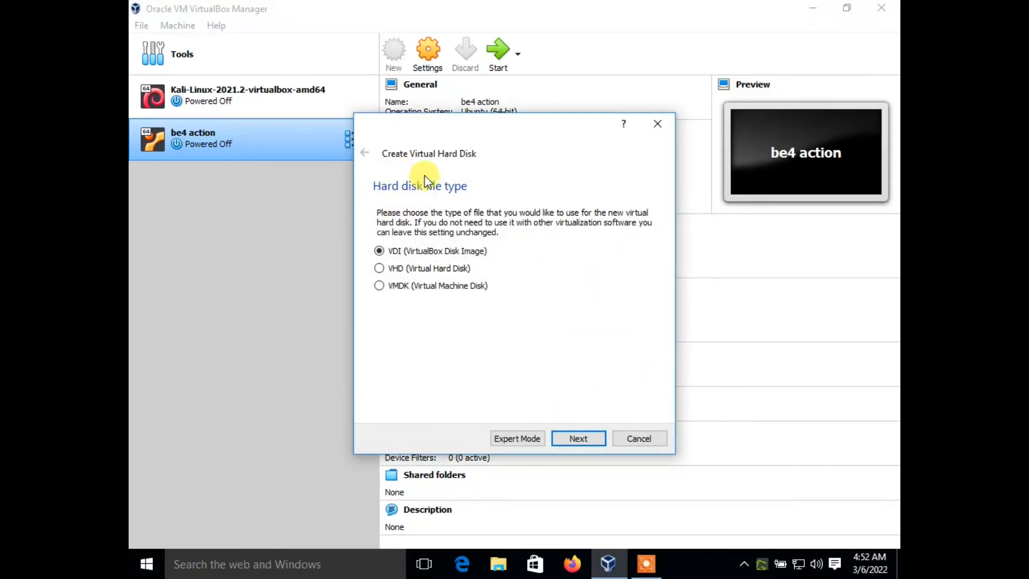
click(387, 253)
click(580, 439)
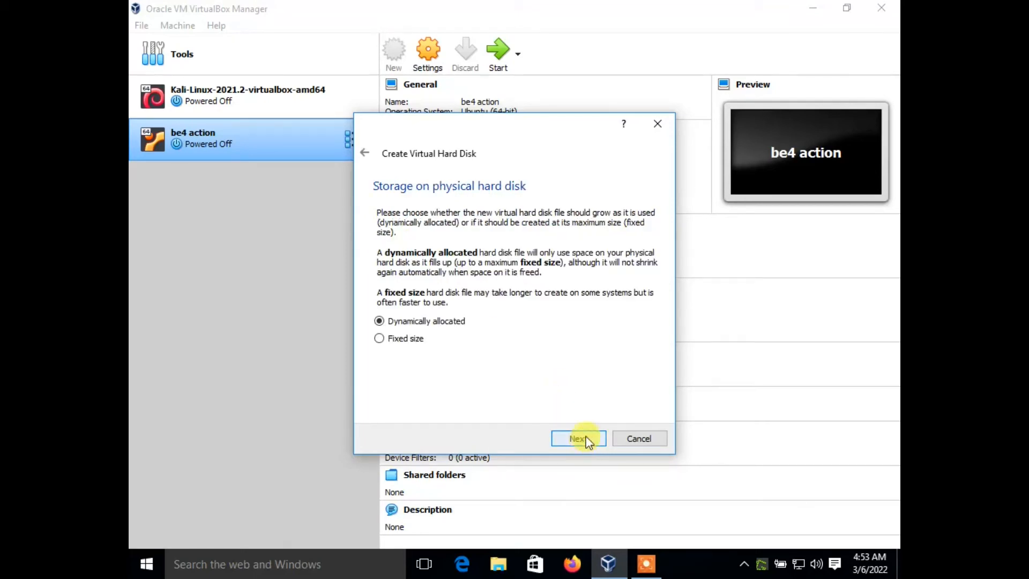
- Create the virtual hard disk as dynamically allocated with the default file location and a size of 10.00 GB
drag(367, 167, 396, 173)
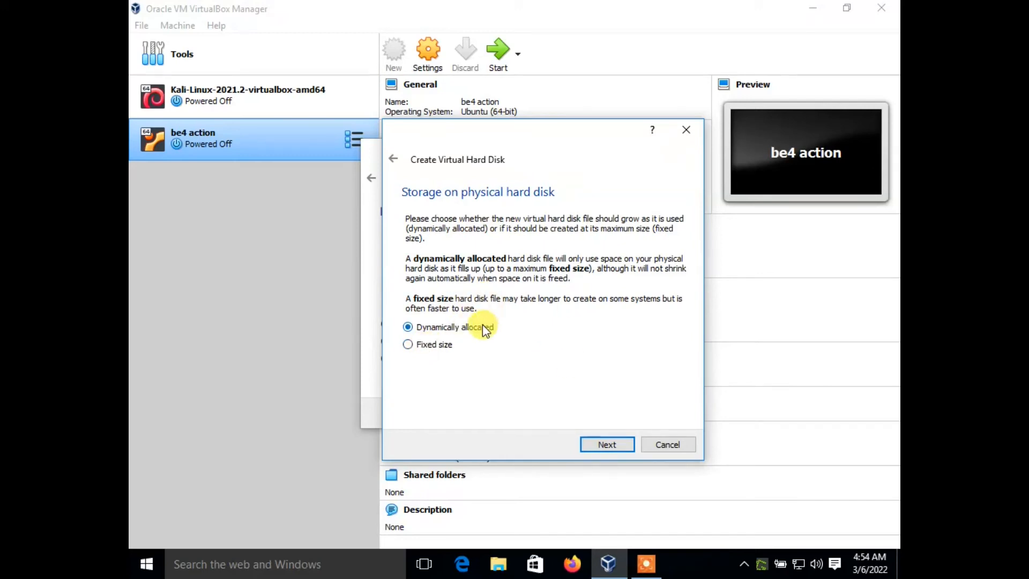
click(624, 442)
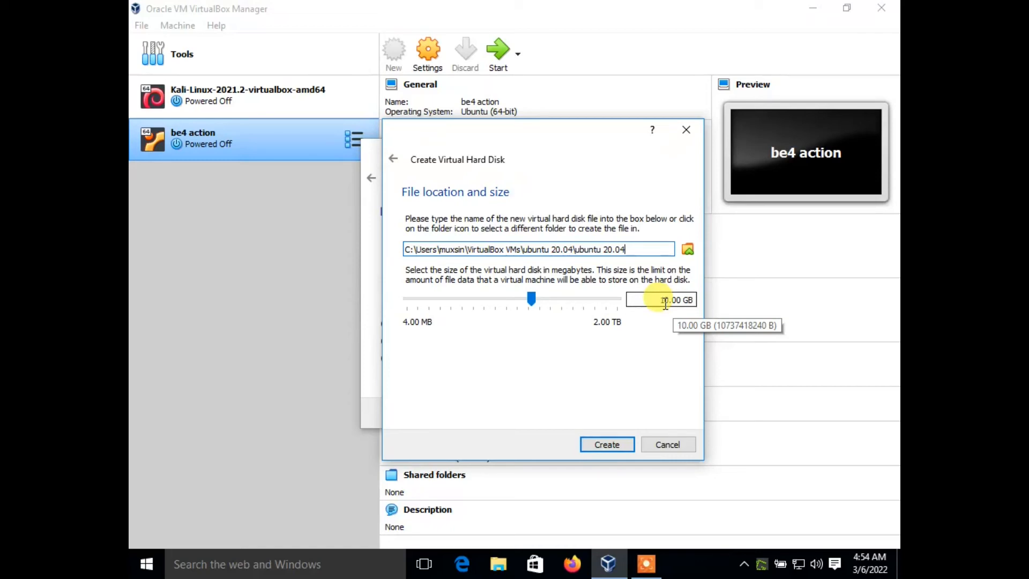
click(615, 445)
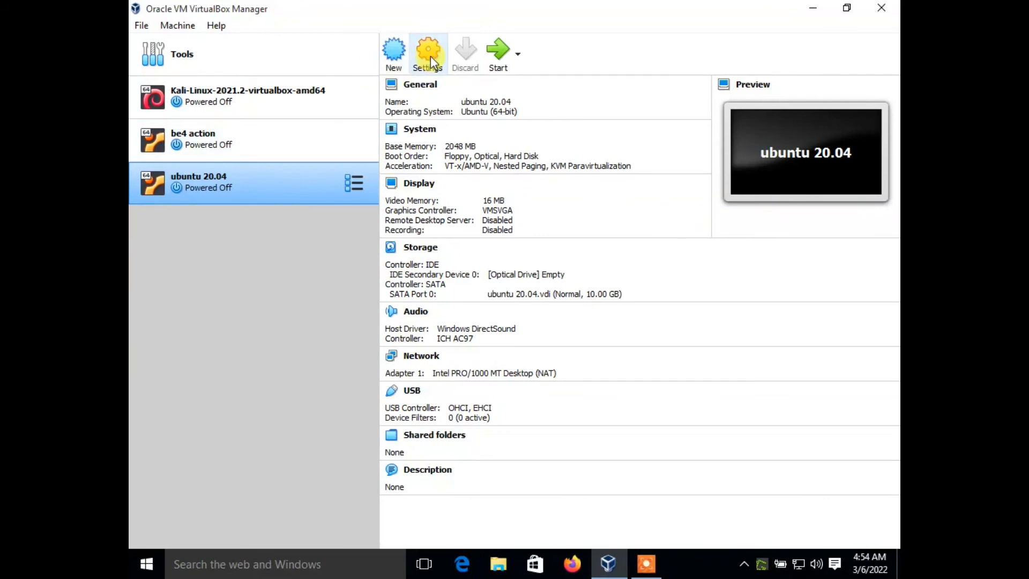
- Open the settings of the ubuntu 20.04 machine and display its advanced general options, including shared clipboard and drag'n'drop
right_click(279, 181)
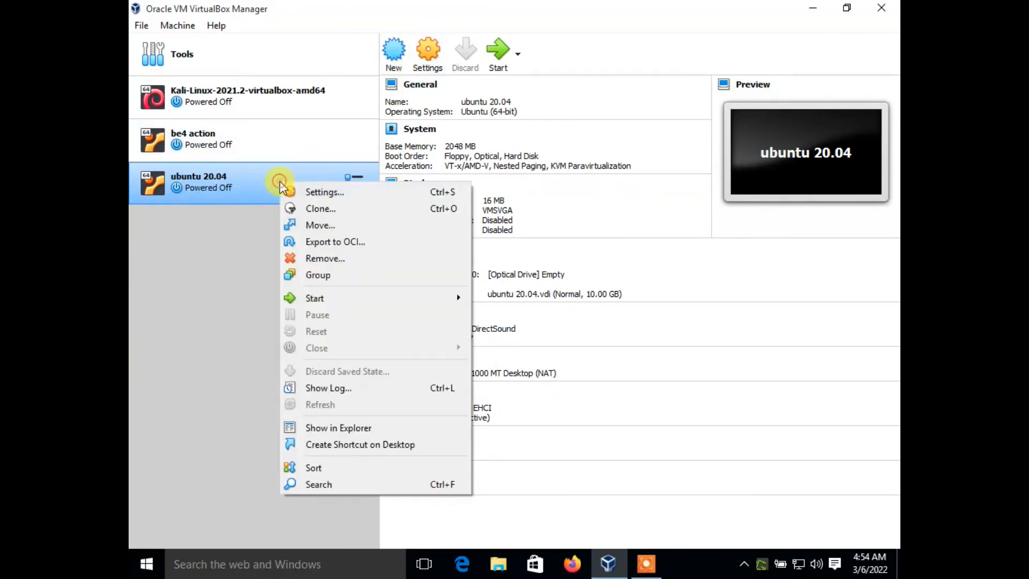
click(308, 195)
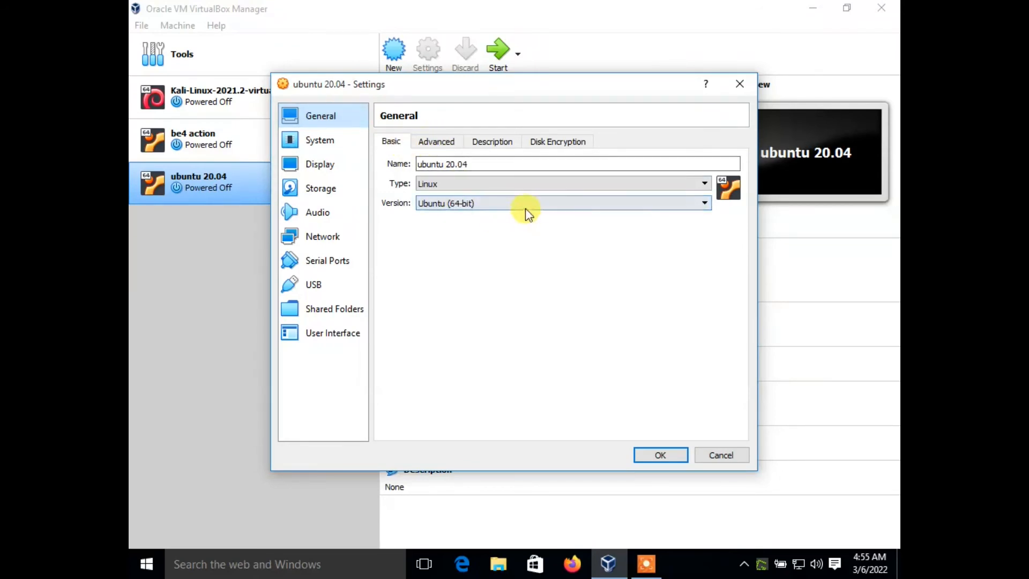
click(438, 143)
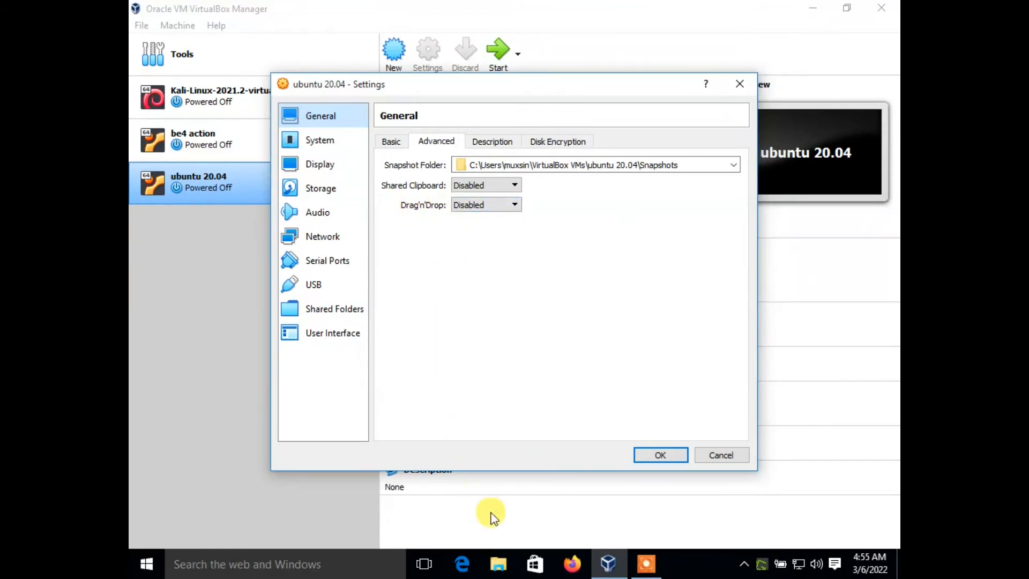
- Switch to File Explorer, copy the azure afsomali folder from the Desktop in a restored-down window, and minimize File Explorer
click(501, 567)
click(137, 271)
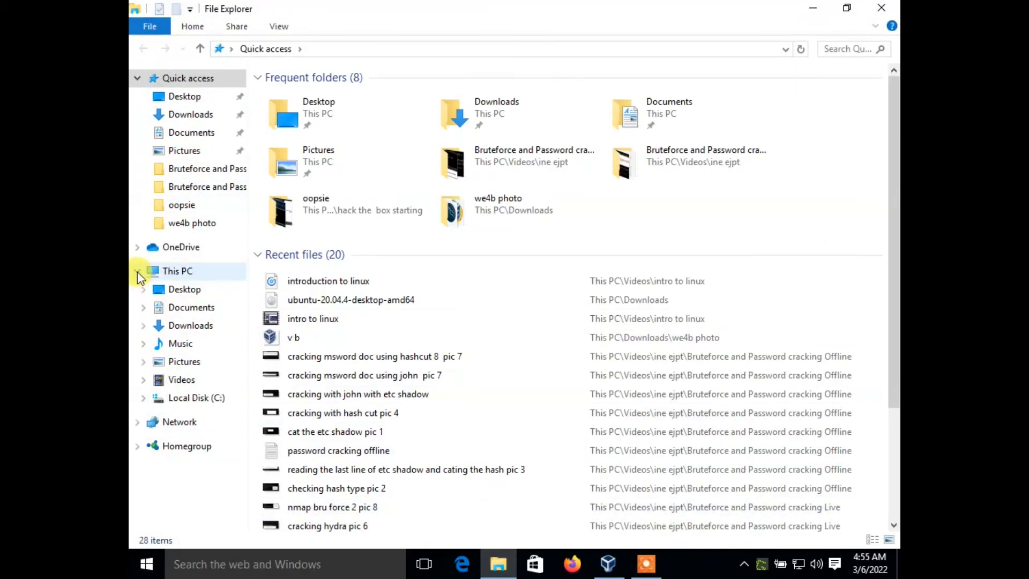
click(178, 289)
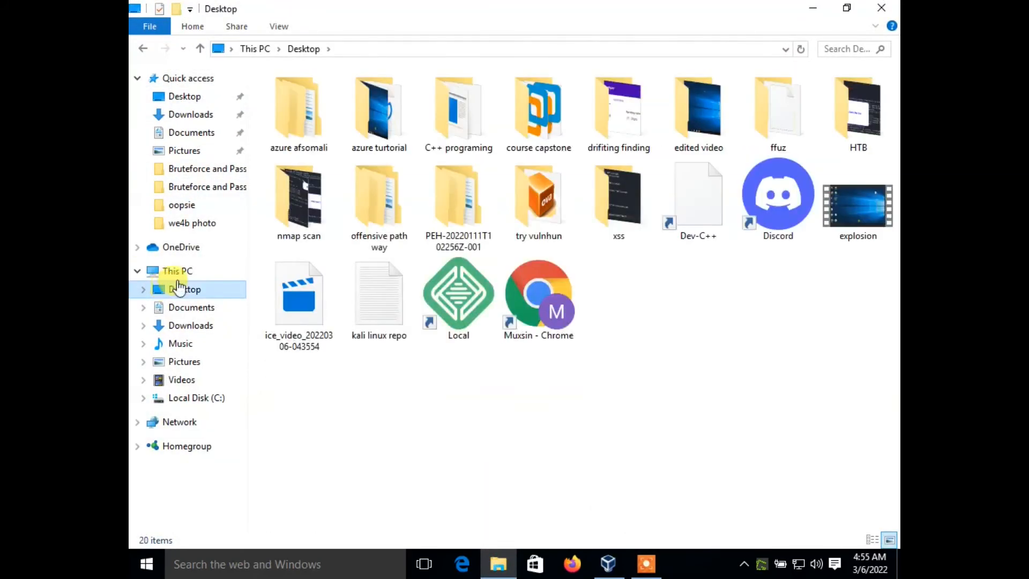
click(842, 8)
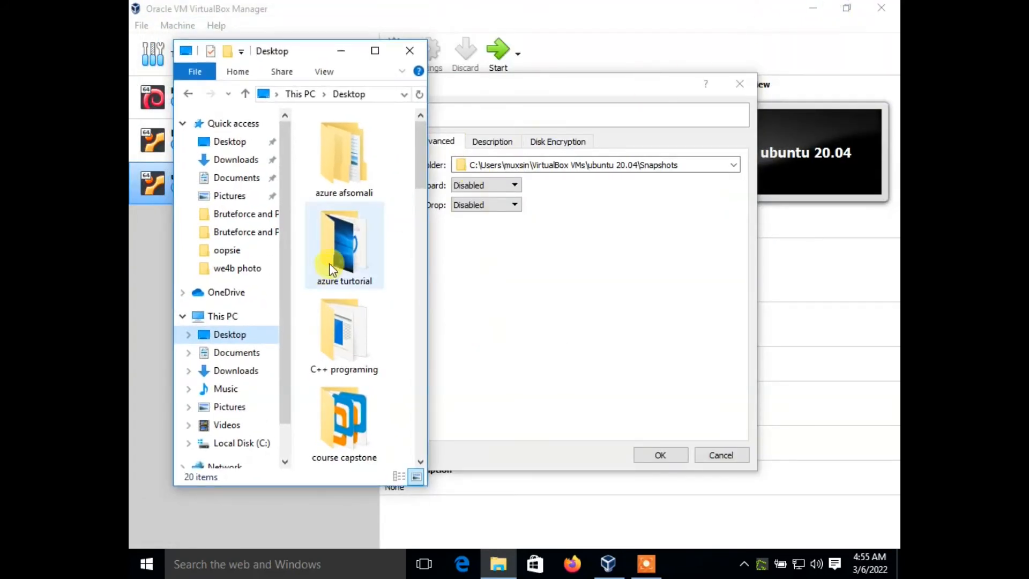
drag(334, 259, 349, 276)
right_click(337, 156)
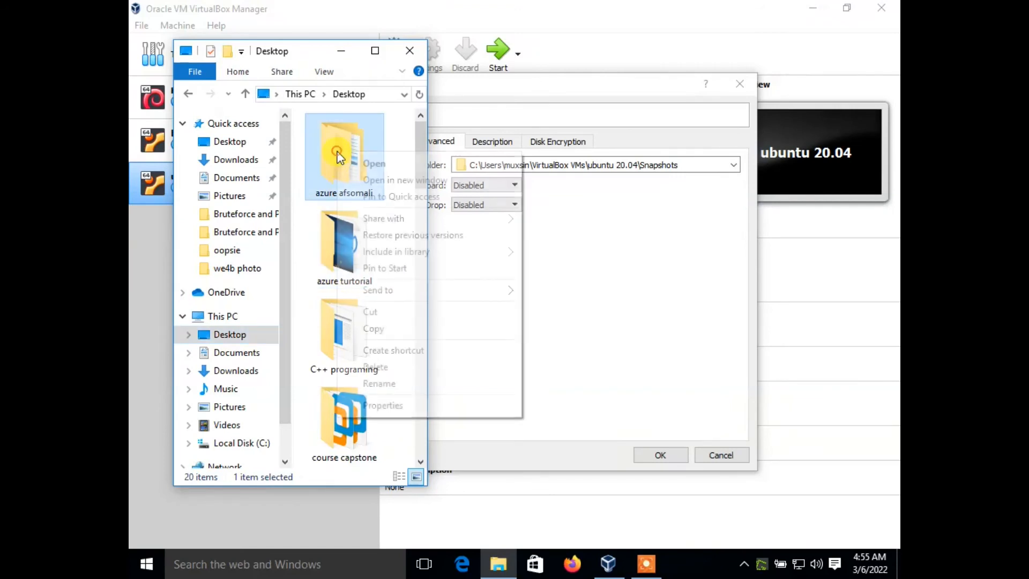
click(391, 328)
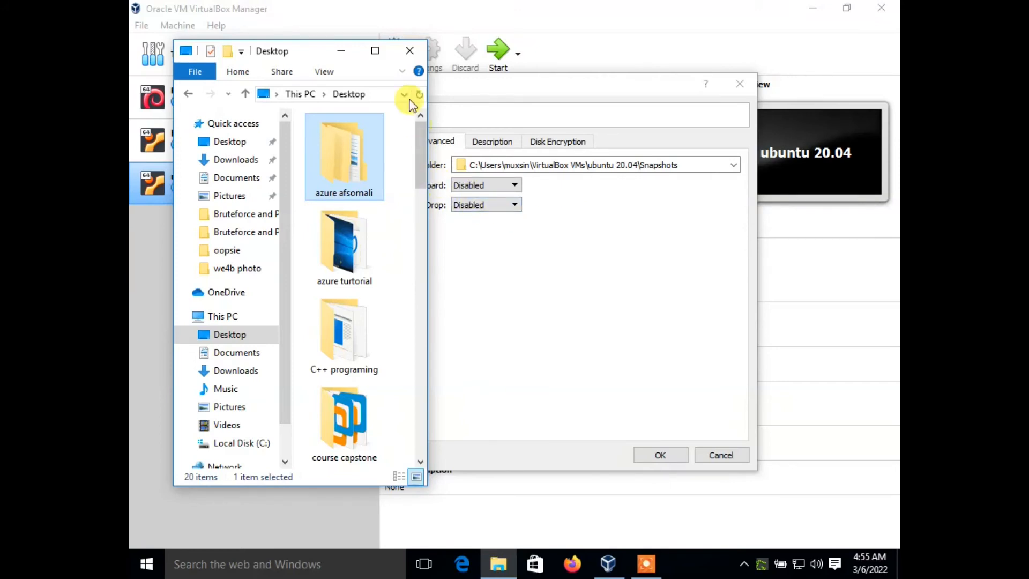
click(341, 50)
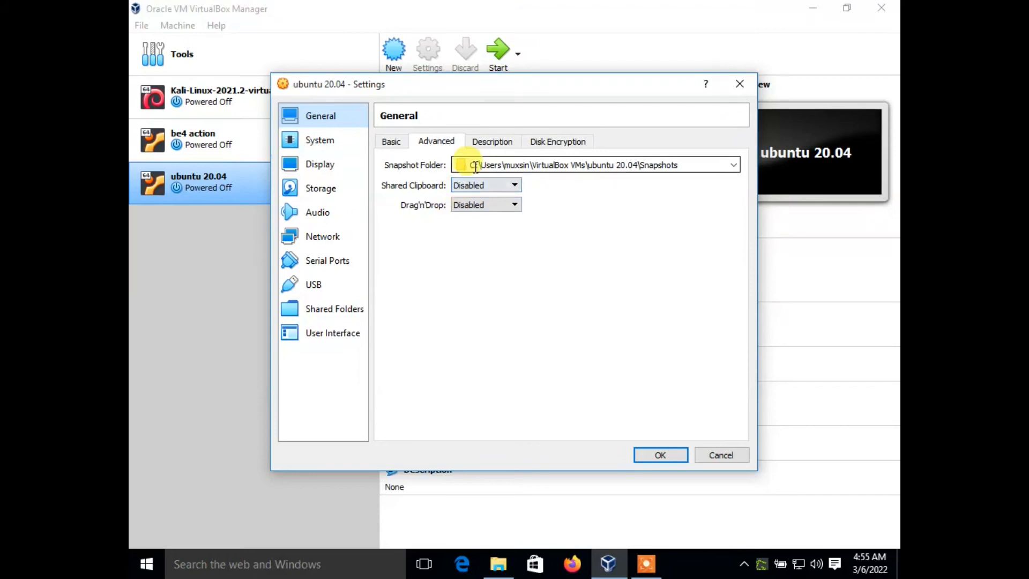
- Set the number of processors for the ubuntu 20.04 machine to 2 in its system settings
click(317, 141)
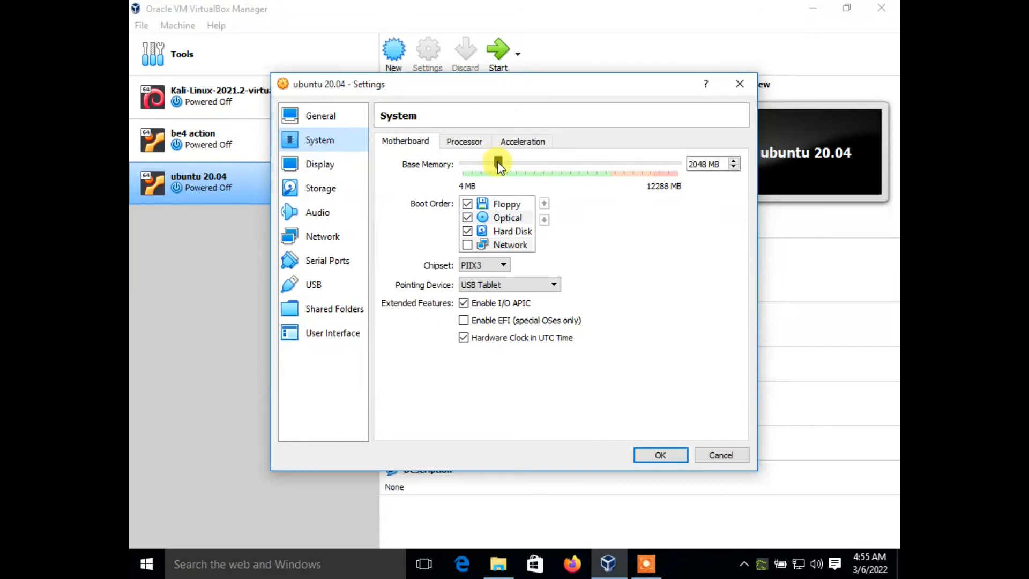
click(459, 142)
drag(465, 162, 517, 167)
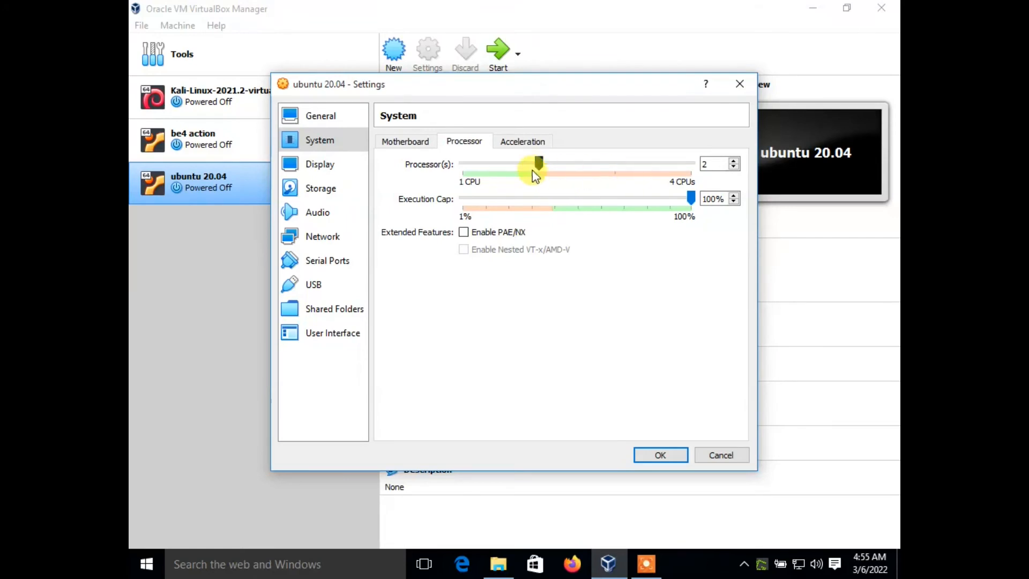
- Try raising the processor count to 3 and towards the 4-CPU maximum, and return it to 2
drag(561, 164, 581, 163)
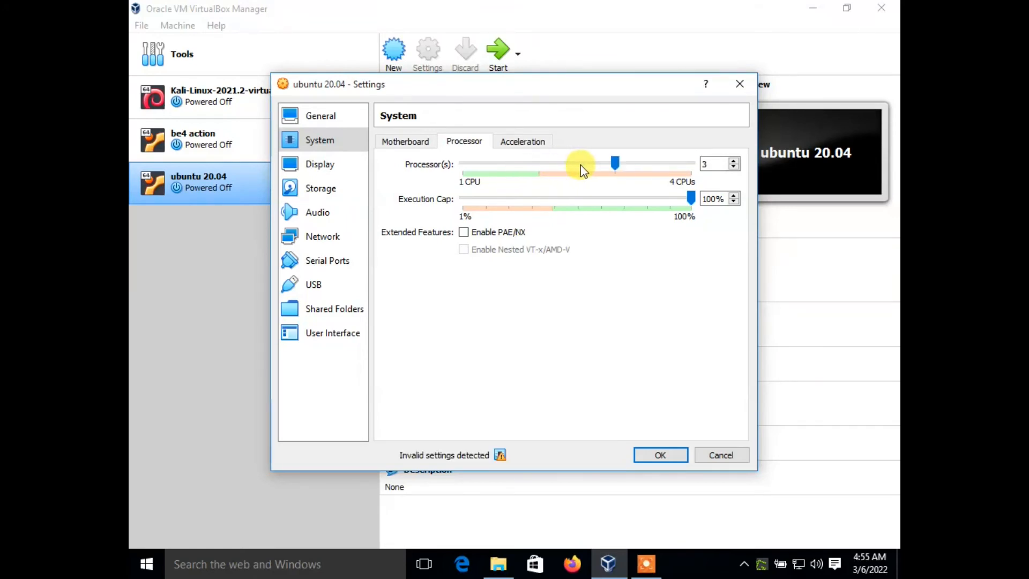
mouse_move(499, 456)
drag(633, 168, 689, 171)
drag(692, 163, 560, 163)
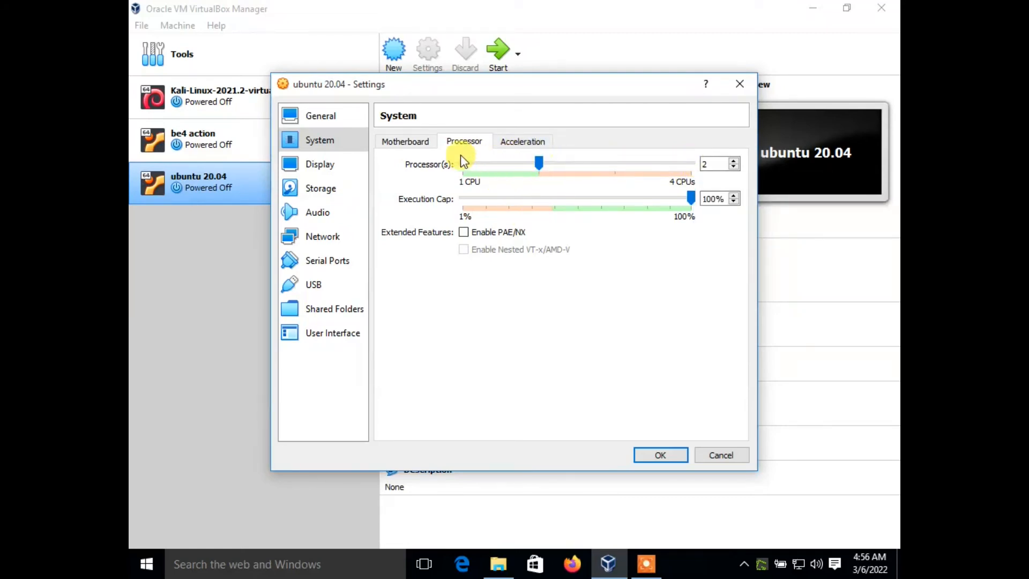
- Set the machine's video memory to 128 MB in the display settings
click(336, 170)
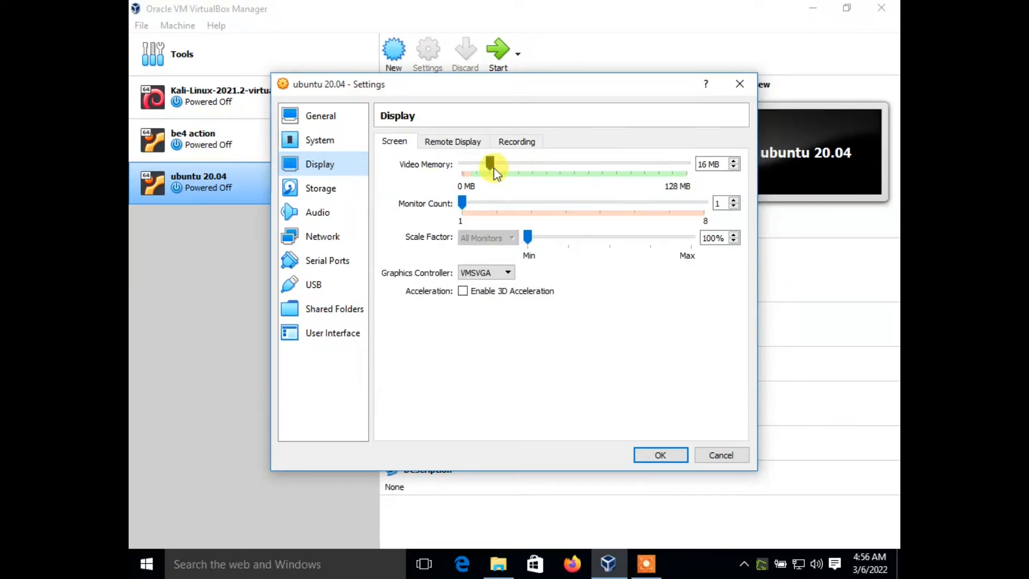
drag(490, 167, 696, 161)
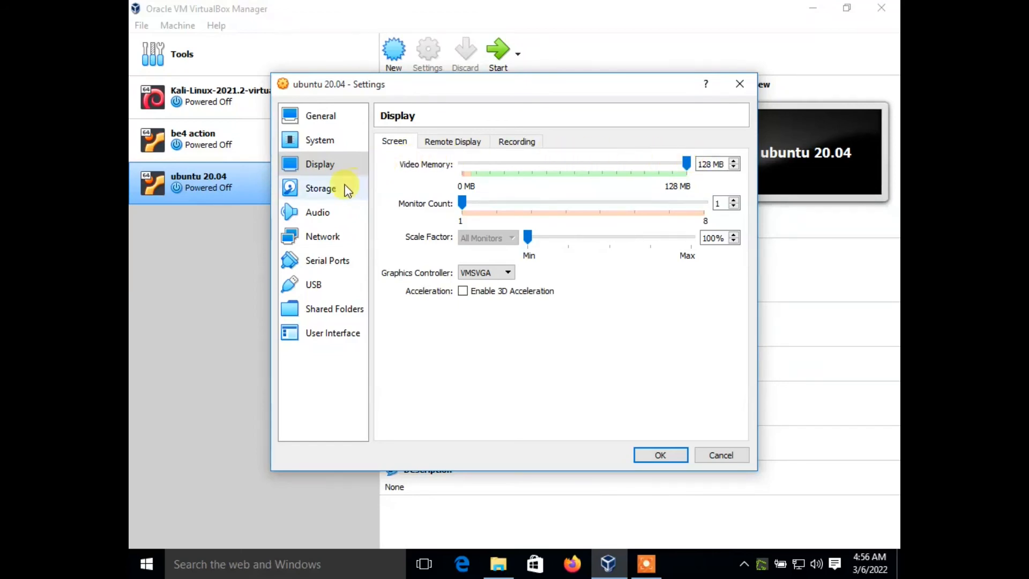
- Attach the ubuntu-20.04.4-desktop-amd64 disk image from Downloads to the empty optical drive of the IDE controller
click(329, 191)
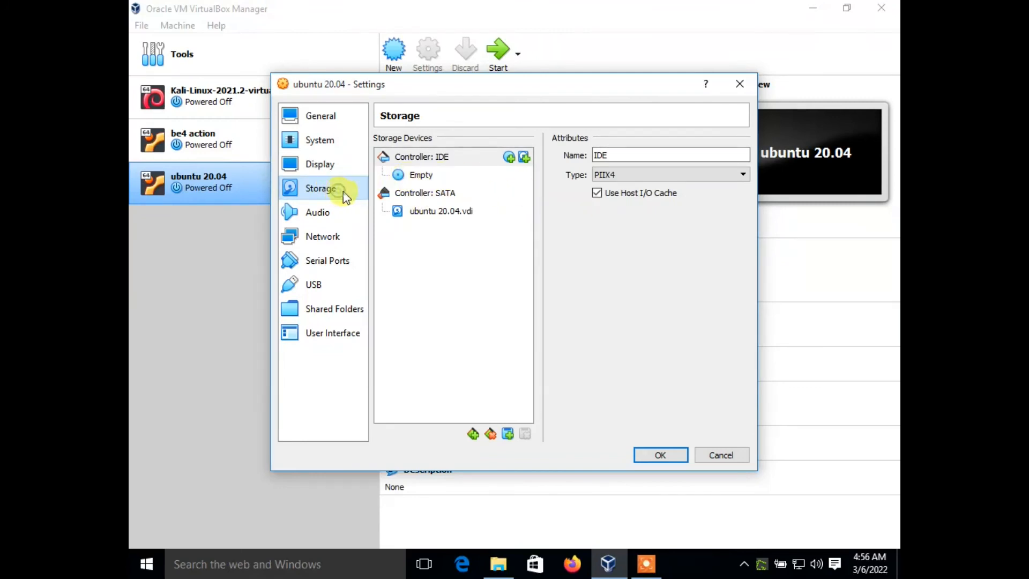
click(413, 173)
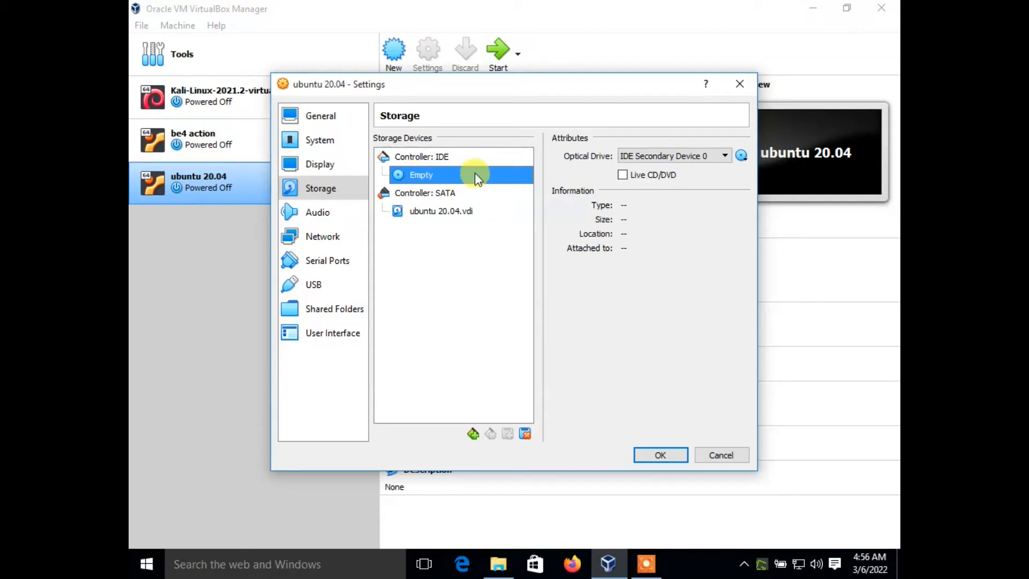
click(742, 156)
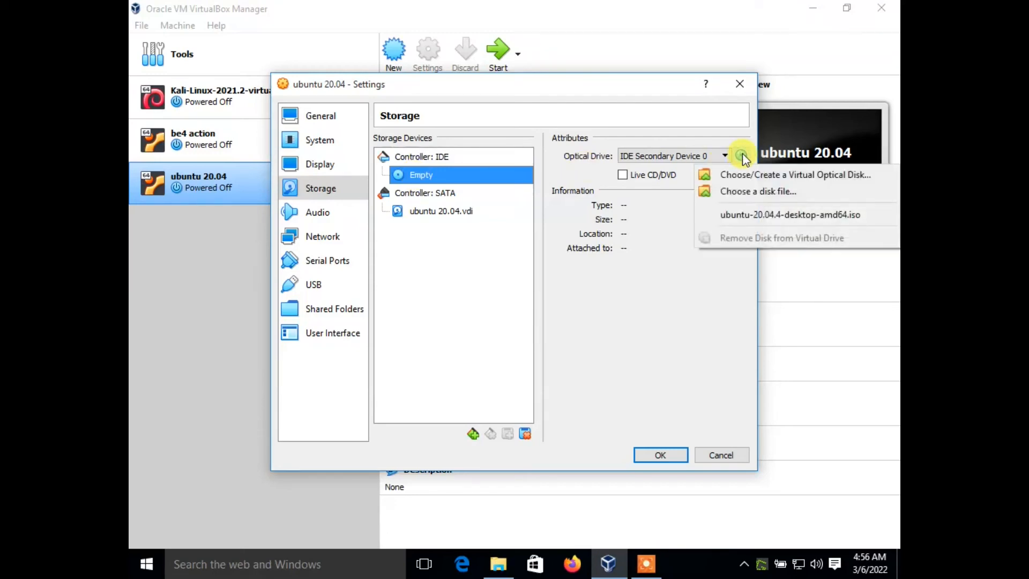
click(737, 194)
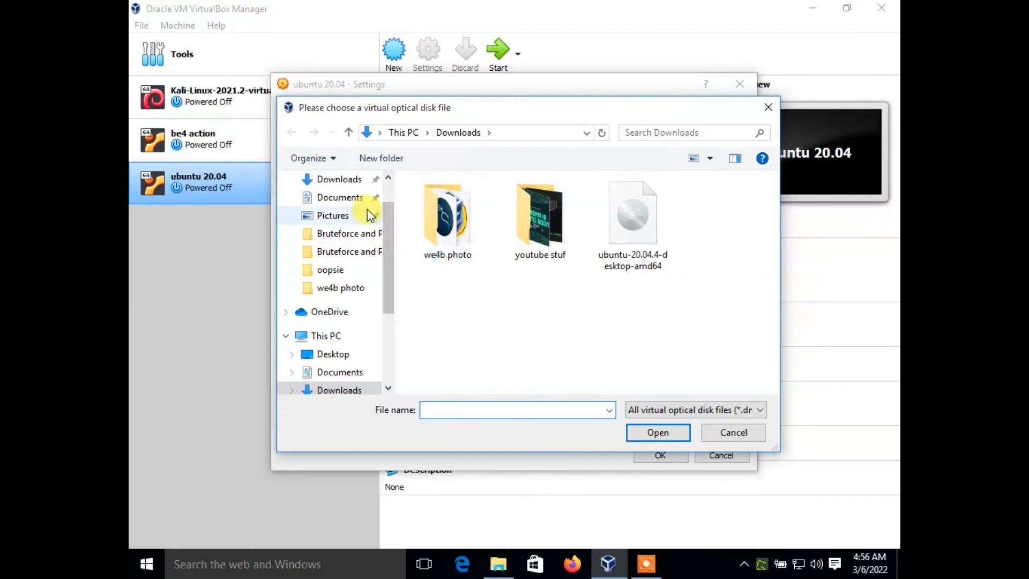
click(335, 179)
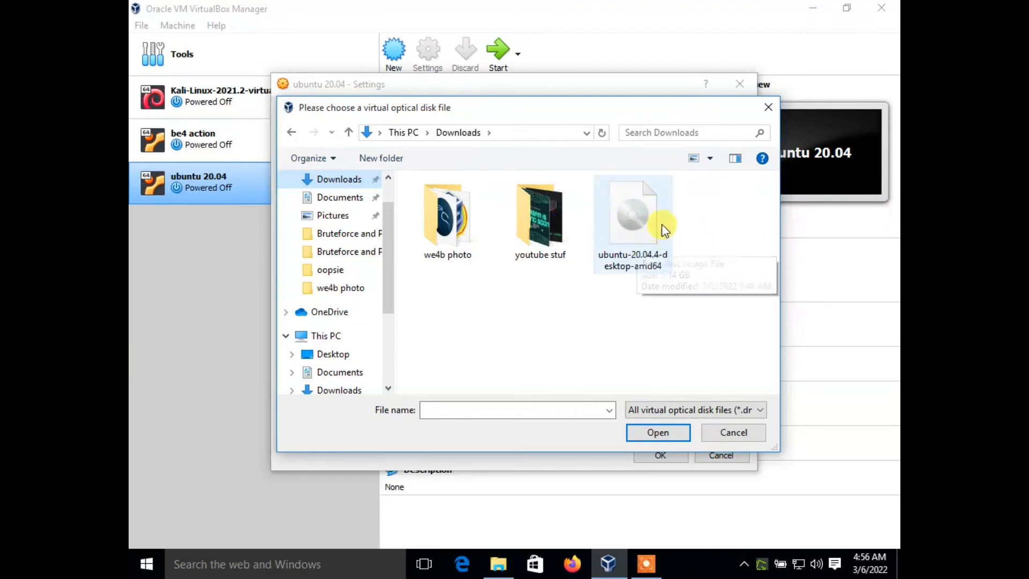
click(641, 221)
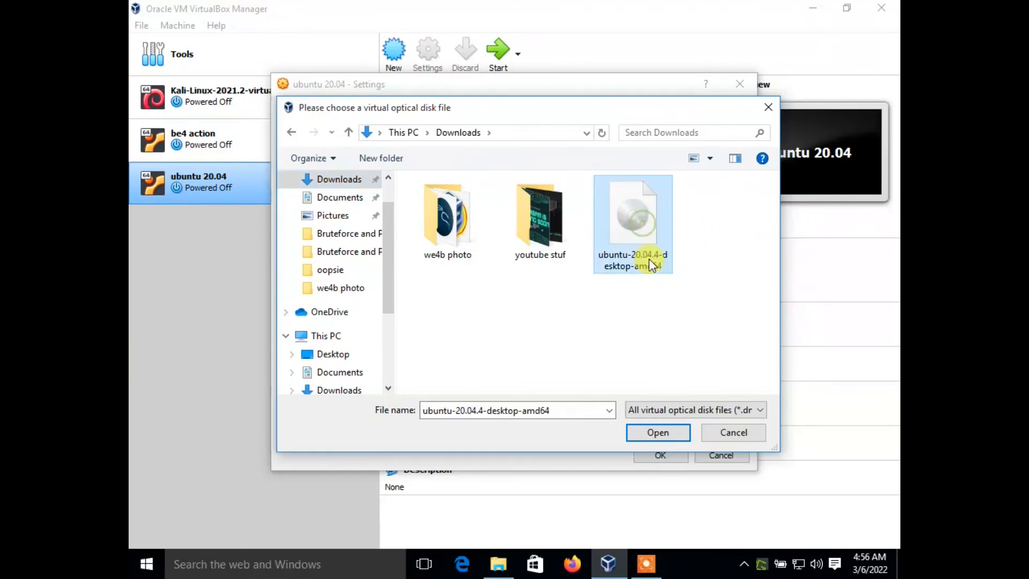
click(657, 433)
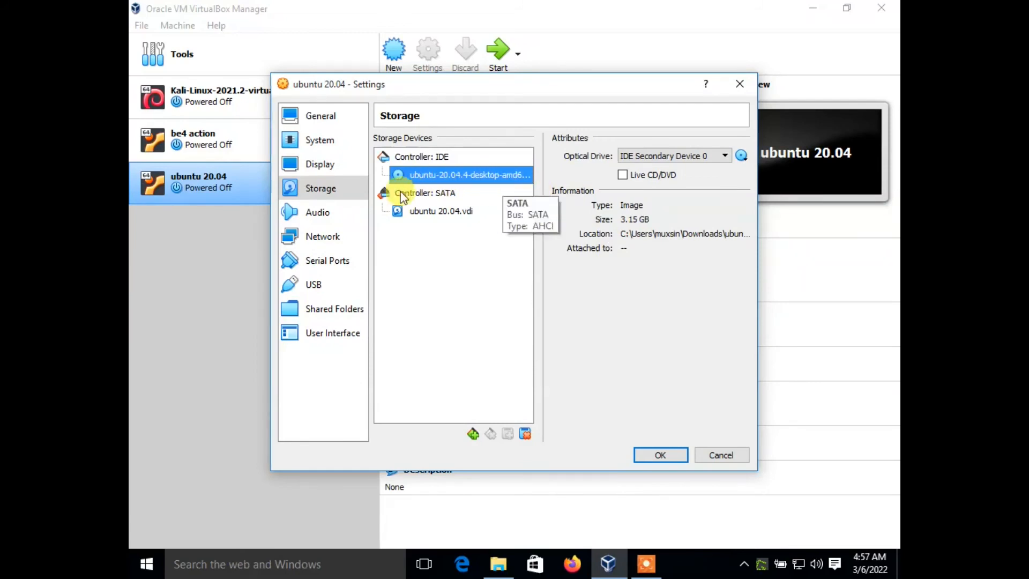
- Check the network settings, keep Adapter 1 attached to NAT, and save the machine's settings
click(338, 237)
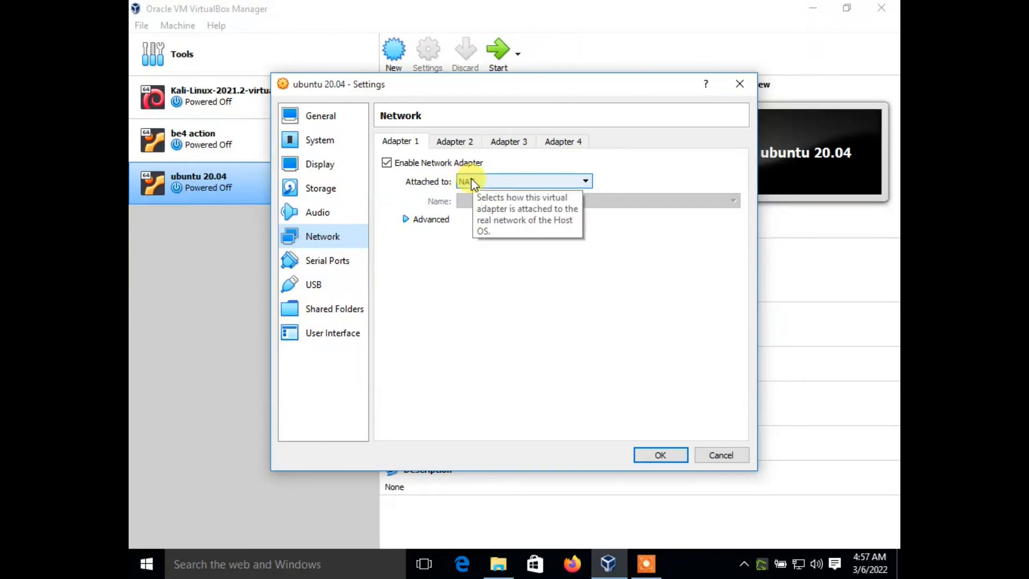
click(673, 455)
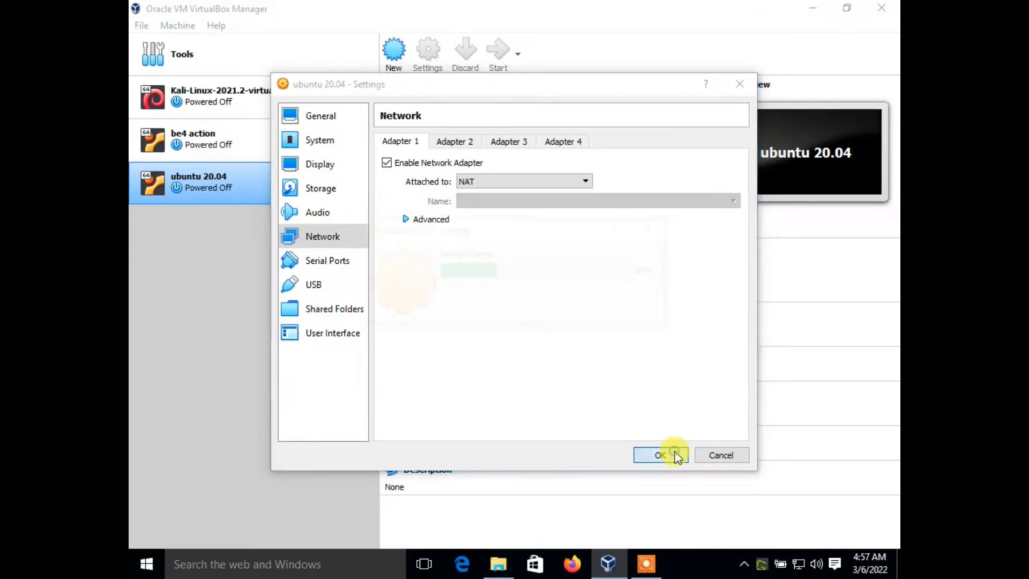
right_click(265, 181)
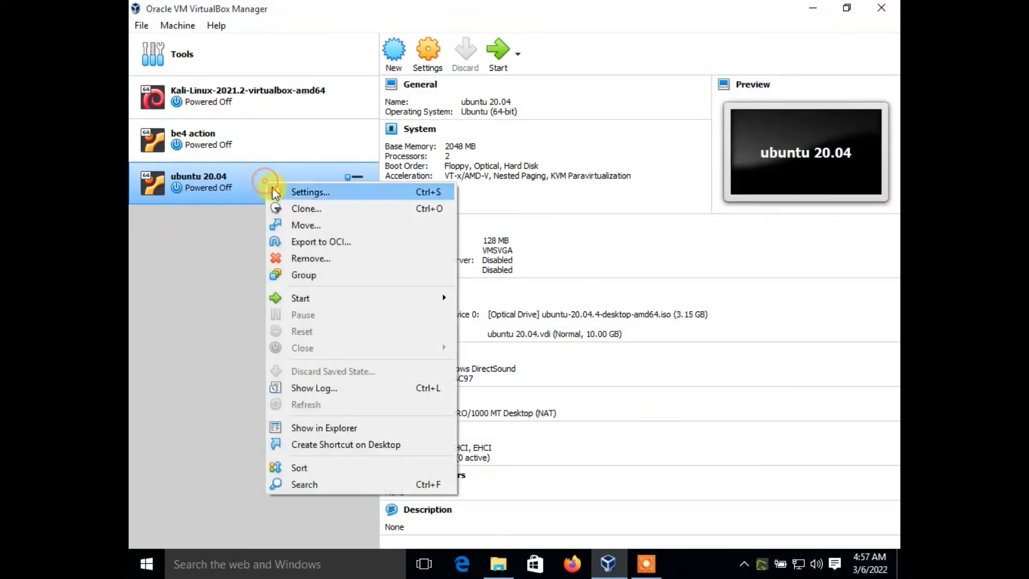
mouse_move(361, 298)
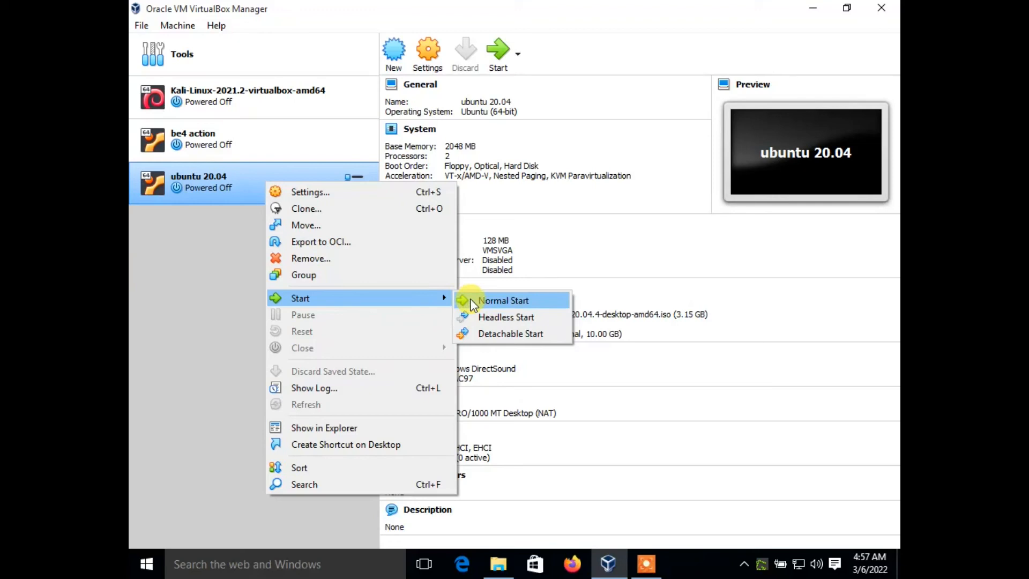
click(188, 299)
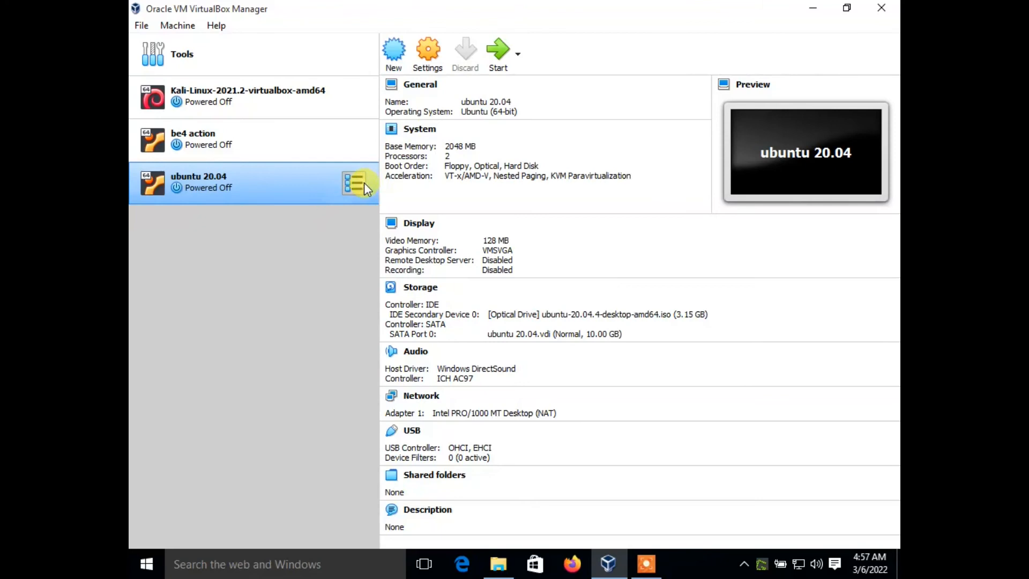
- Start the ubuntu 20.04 machine with Normal Start, dismiss the keyboard capture notice, and maximize the machine's window
click(518, 54)
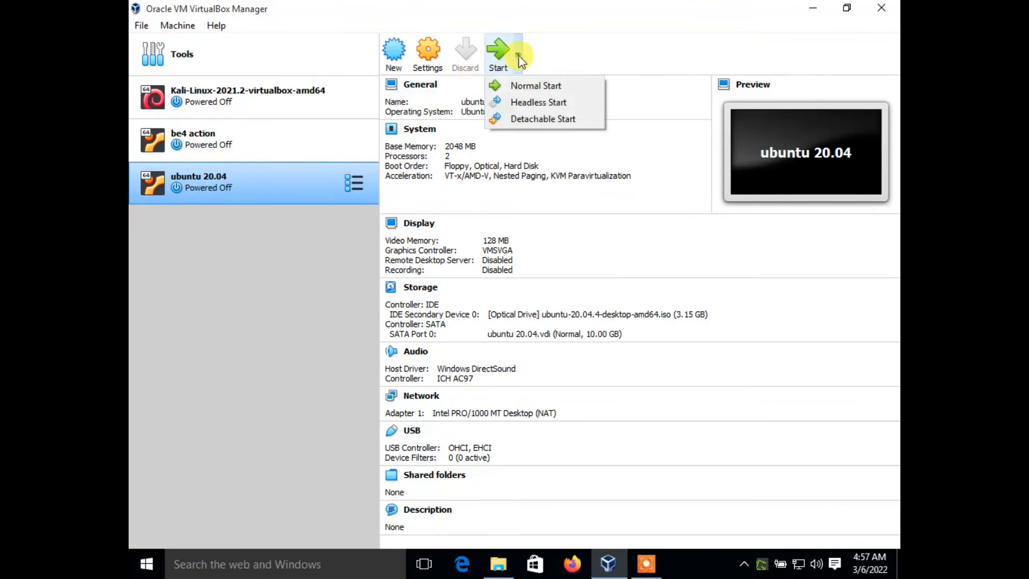
click(512, 88)
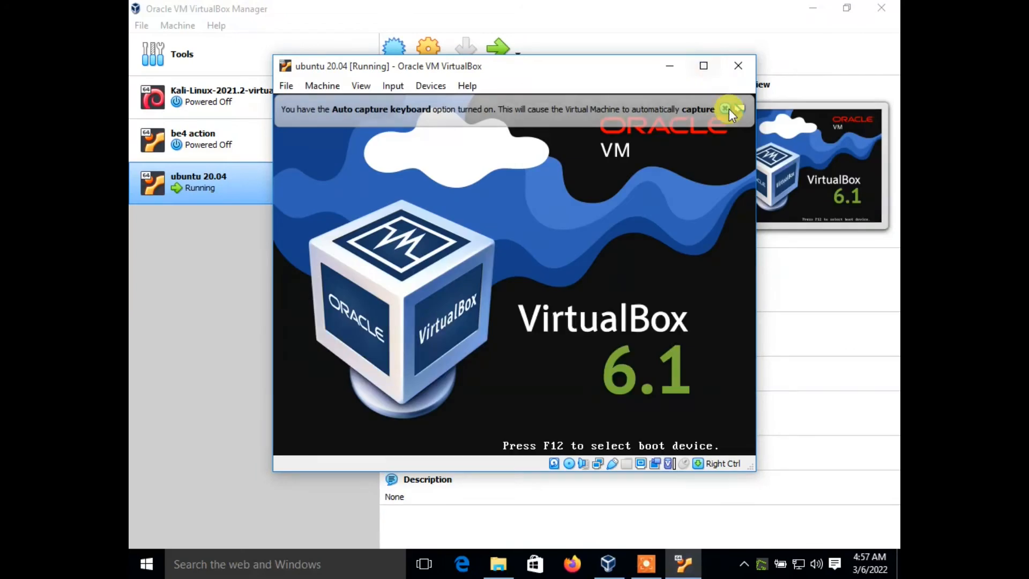
click(725, 109)
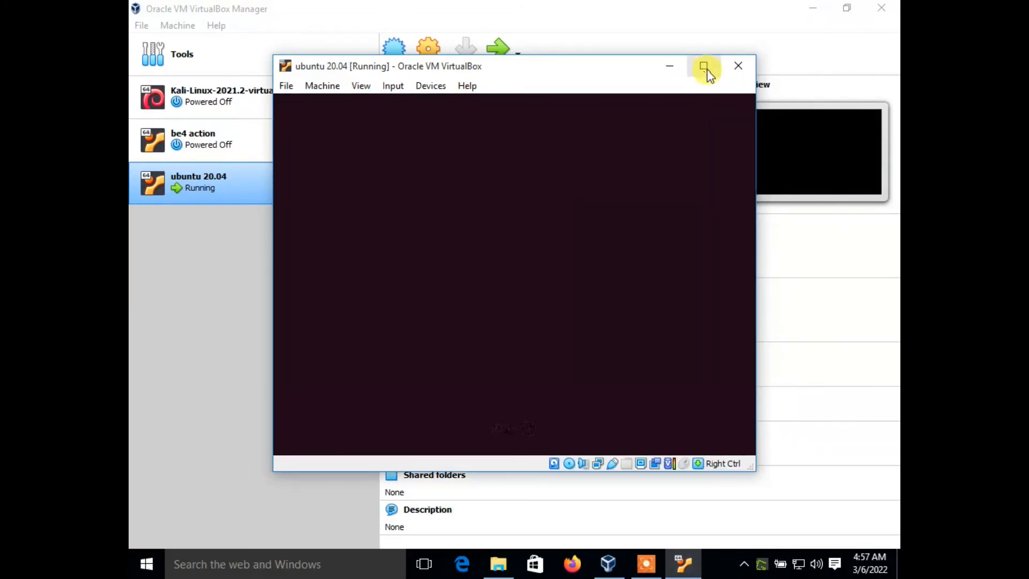
click(705, 67)
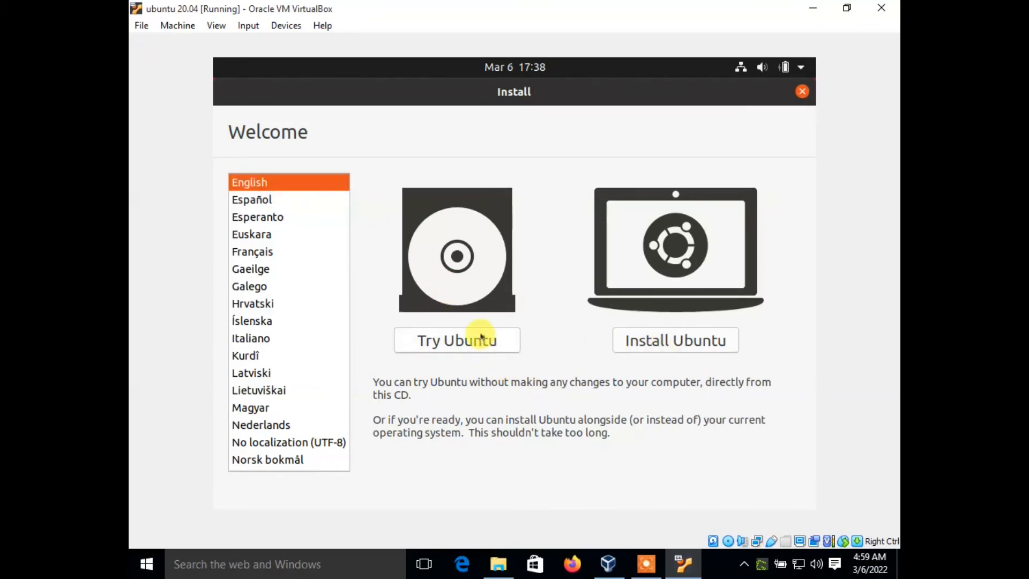
- Begin installing Ubuntu with the English (US) keyboard layout and Normal installation, and continue to the installation type
click(628, 340)
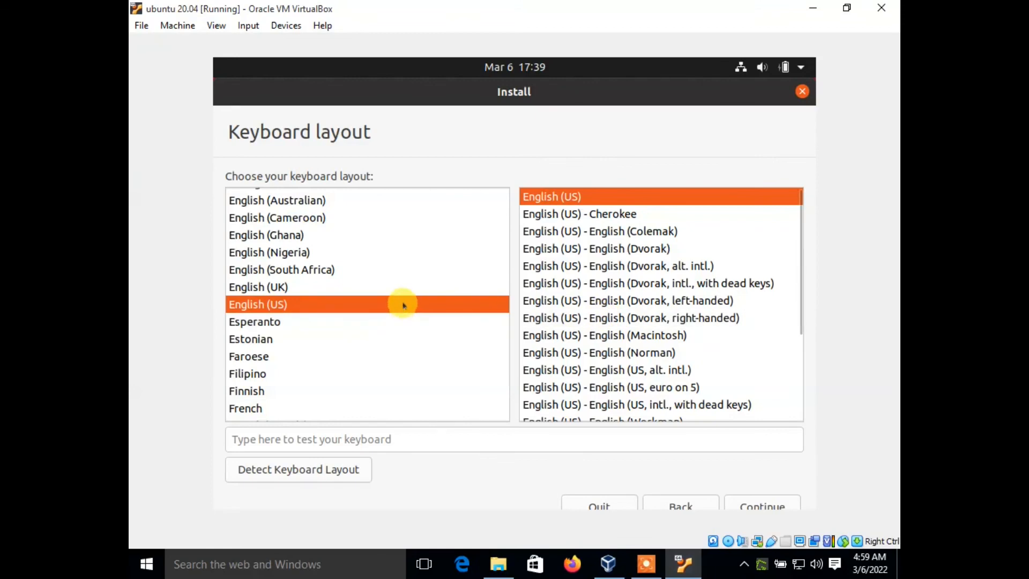
click(402, 303)
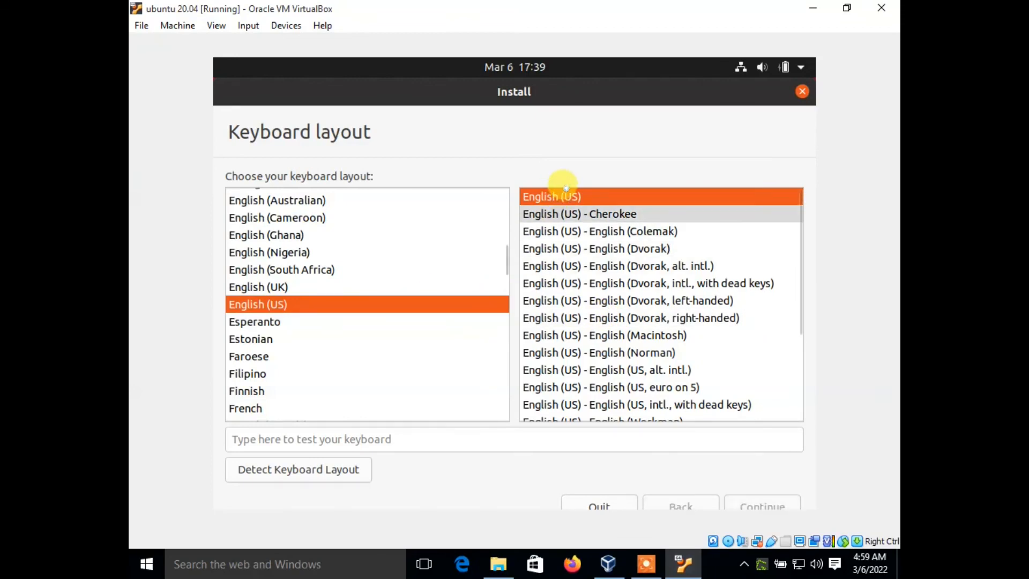
click(764, 502)
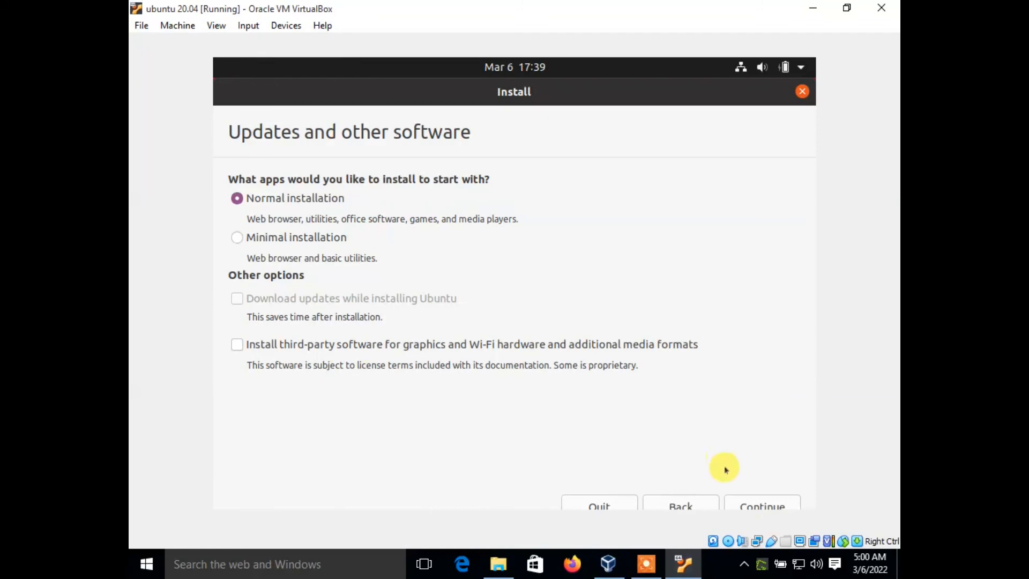
click(742, 506)
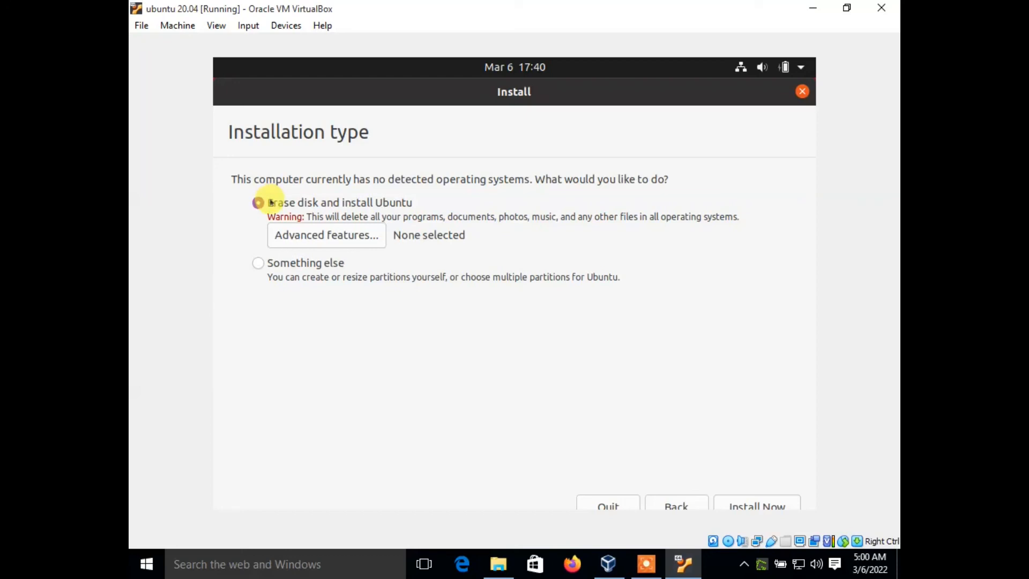
- Install Ubuntu by erasing the disk, confirm writing the changes, and set the location to Mogadishu
click(752, 498)
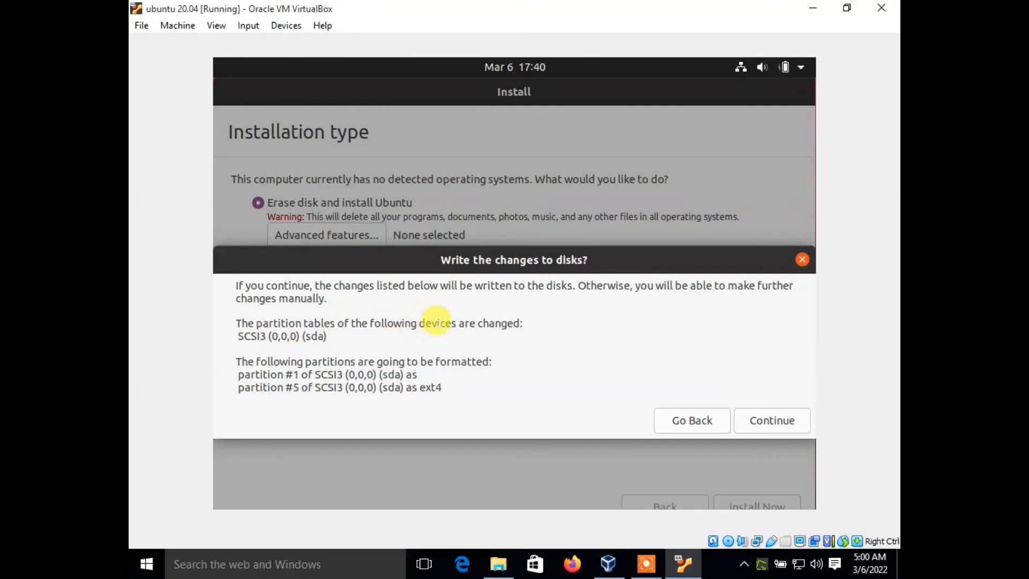
click(764, 421)
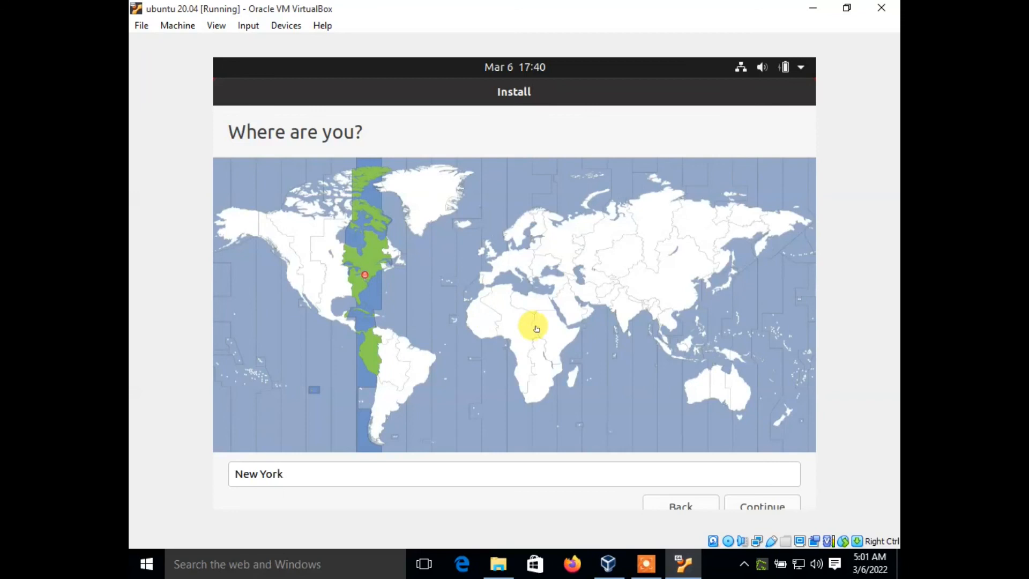
click(564, 341)
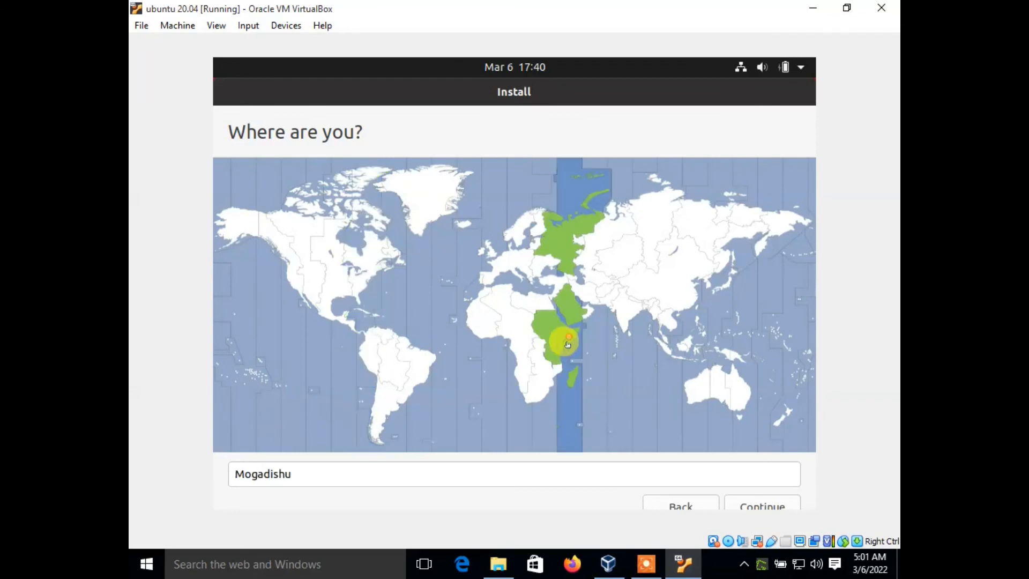
click(750, 503)
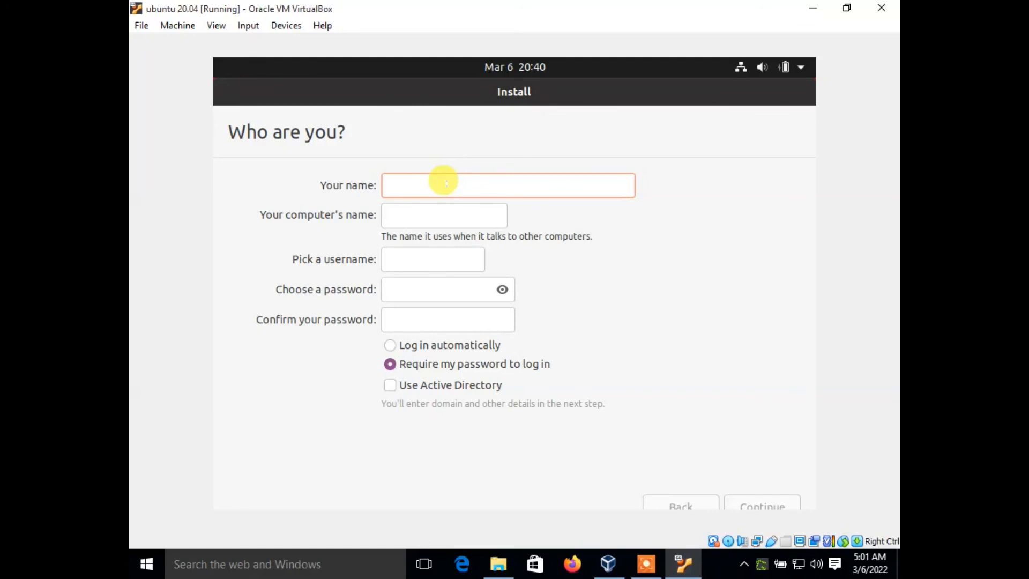
- Enter geek as the account's name and set the computer's name to ubuntuv20.04 without spaces
text(geek)
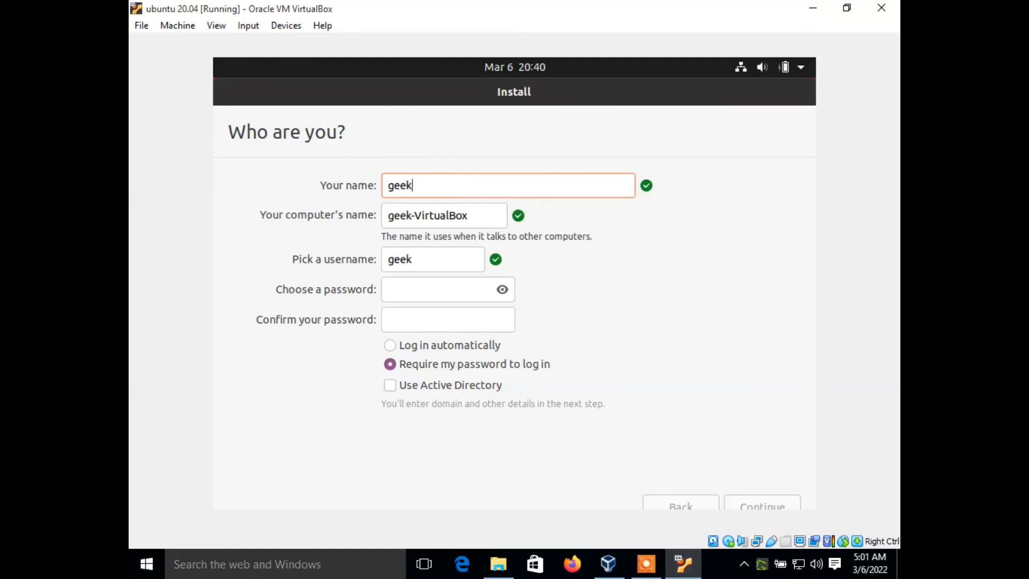
click(468, 218)
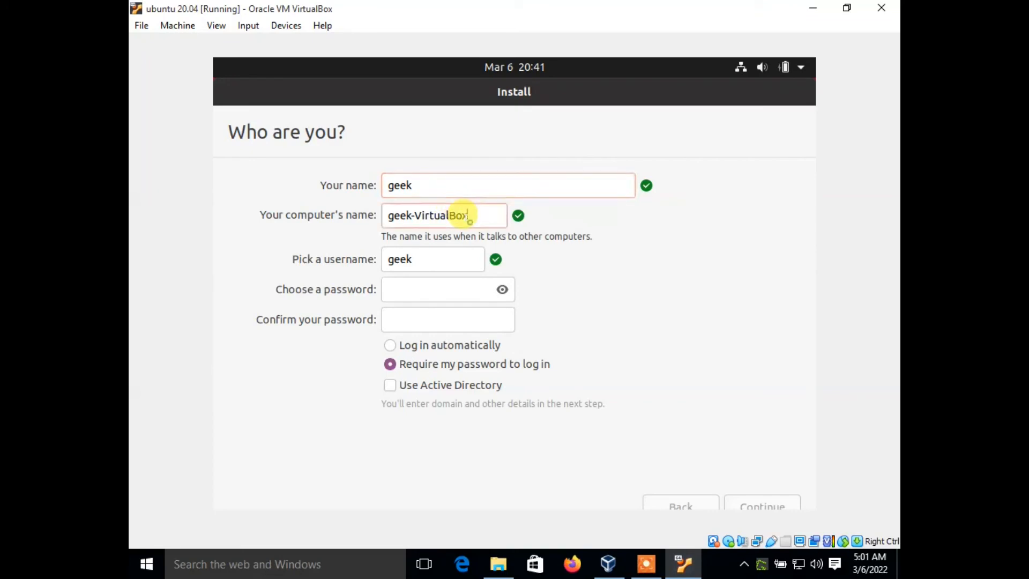
drag(468, 218, 365, 206)
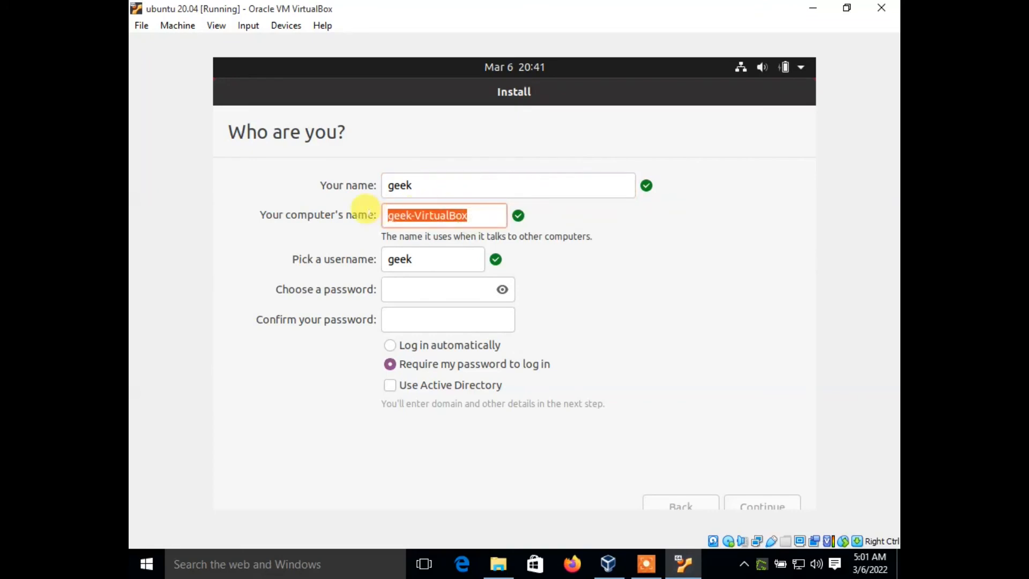
text(ubu)
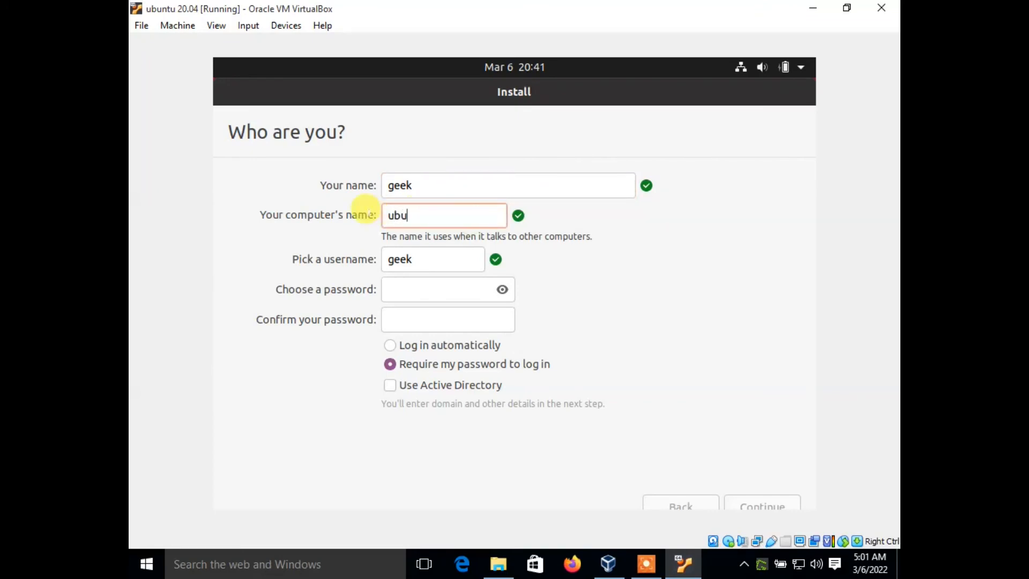
text(ntu)
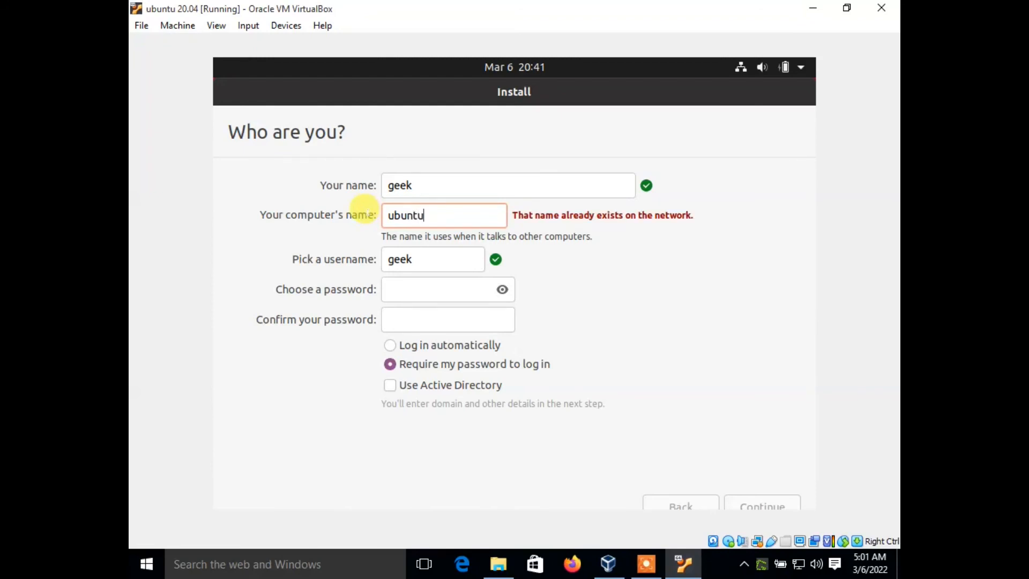
text( v20.04)
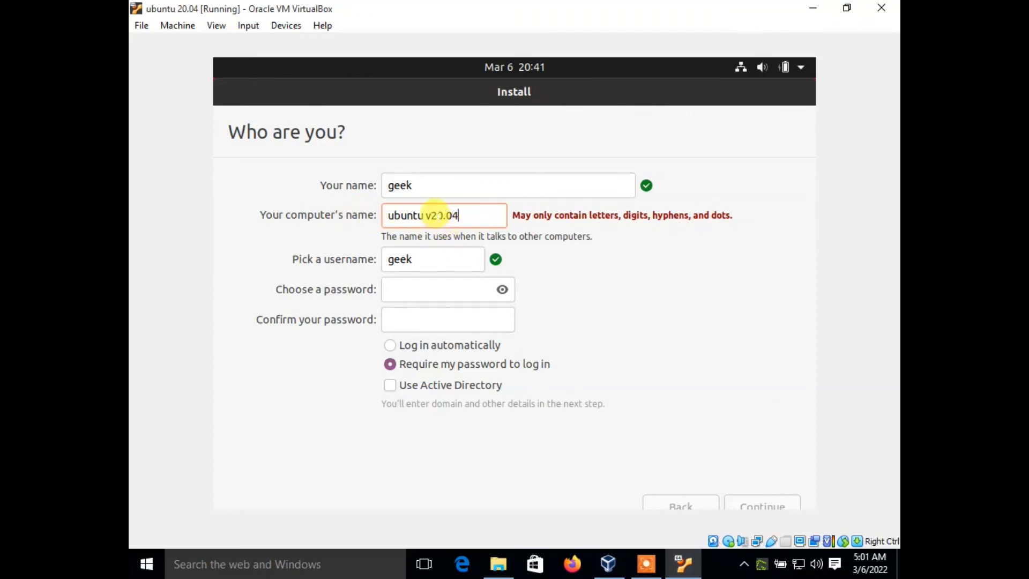
click(430, 213)
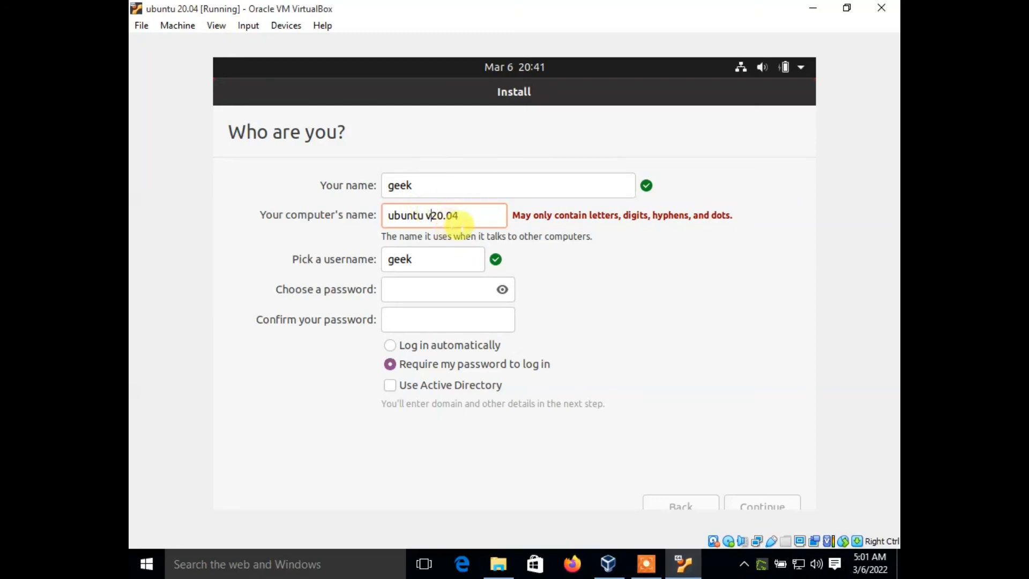
key(Left)
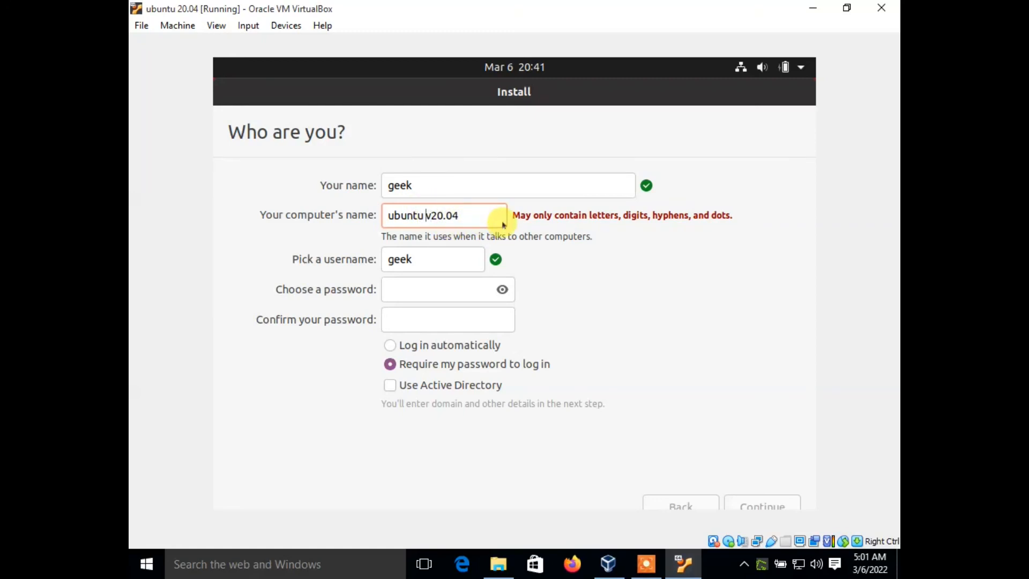
key(BackSpace)
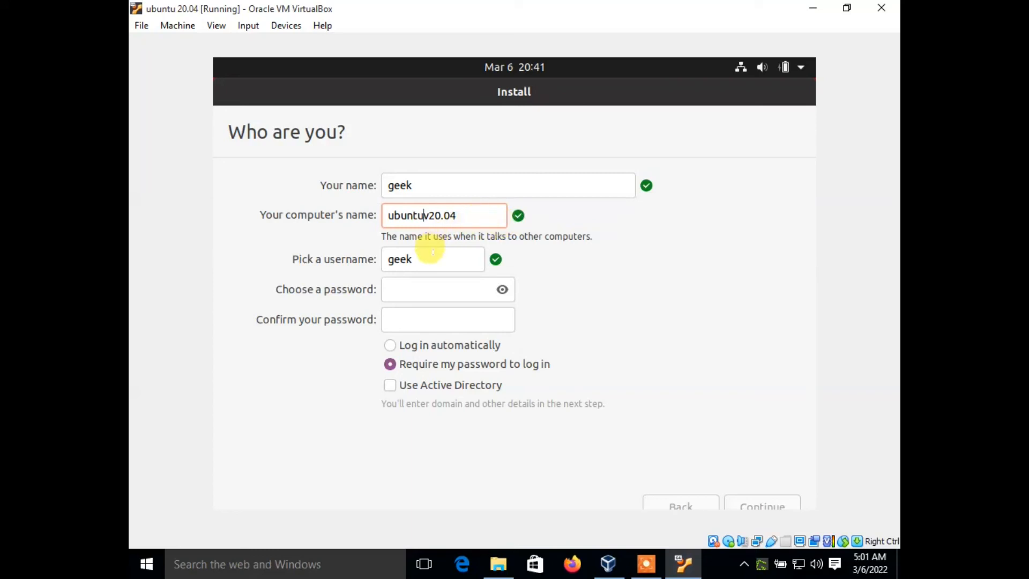
- Enter the account password and repeat it in the password confirmation
click(423, 284)
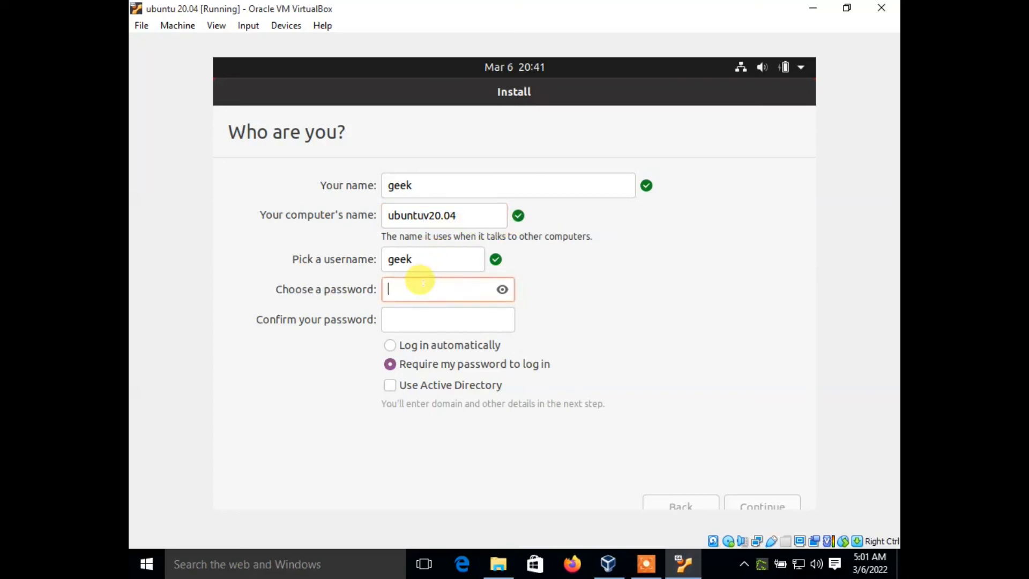
key(Tab)
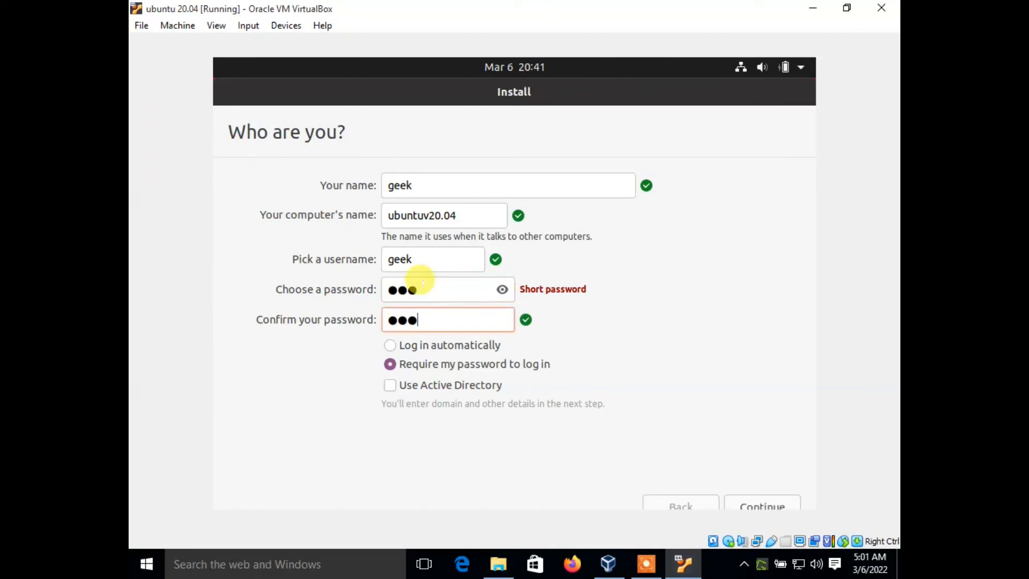
- Review the login options, keep the password required at login with Active Directory off, and continue the installation
click(391, 346)
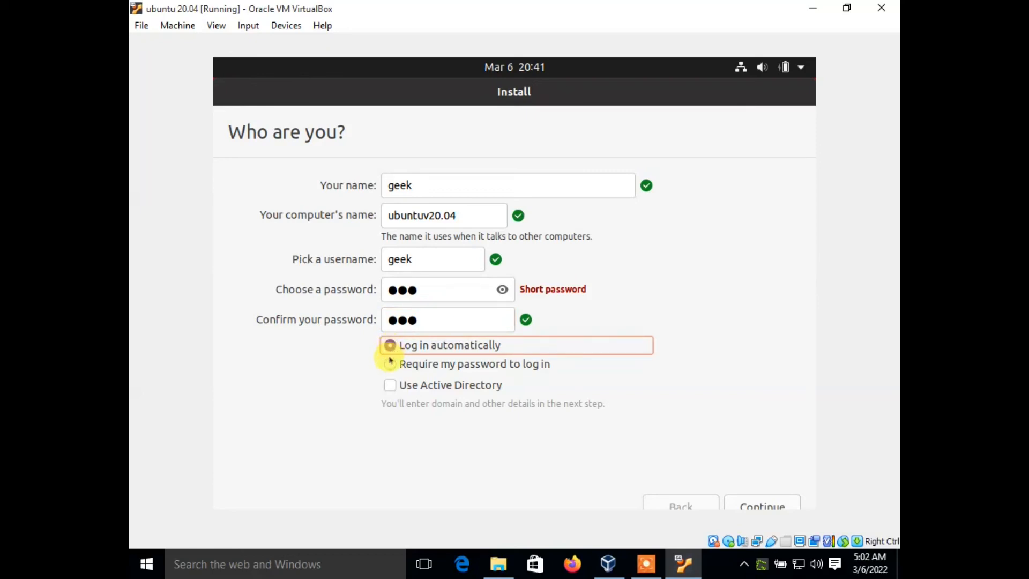
click(390, 364)
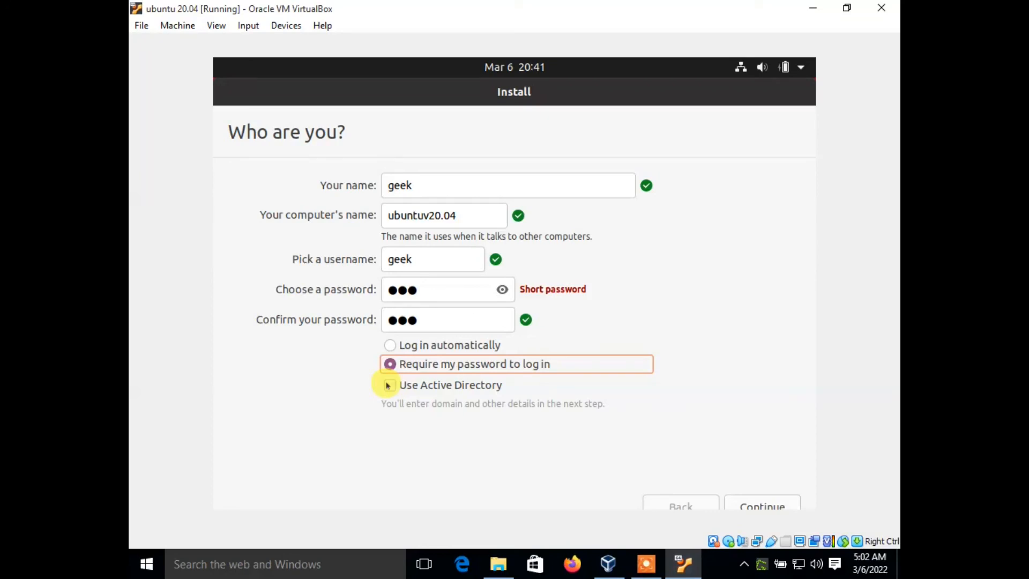
click(387, 385)
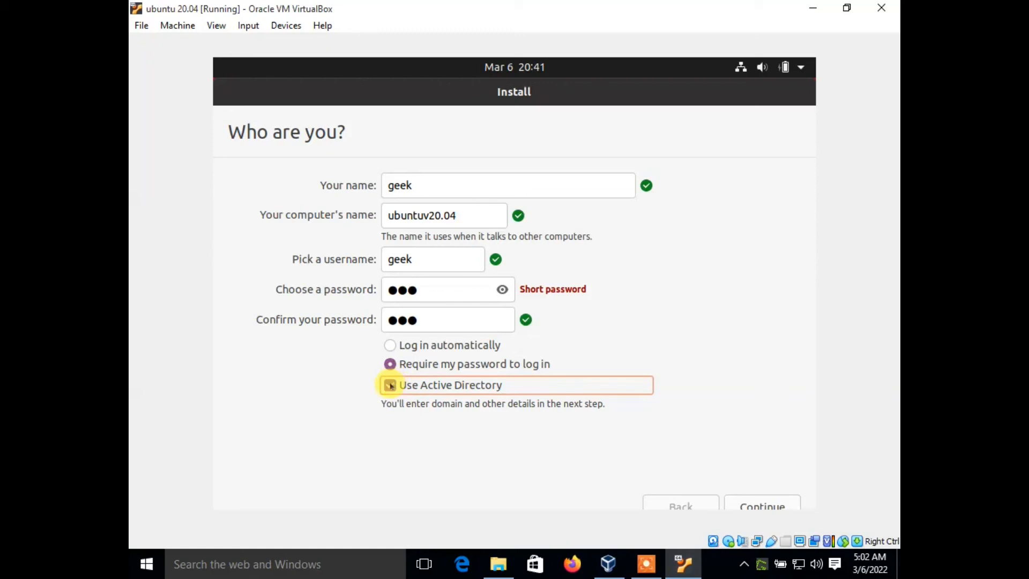
click(390, 385)
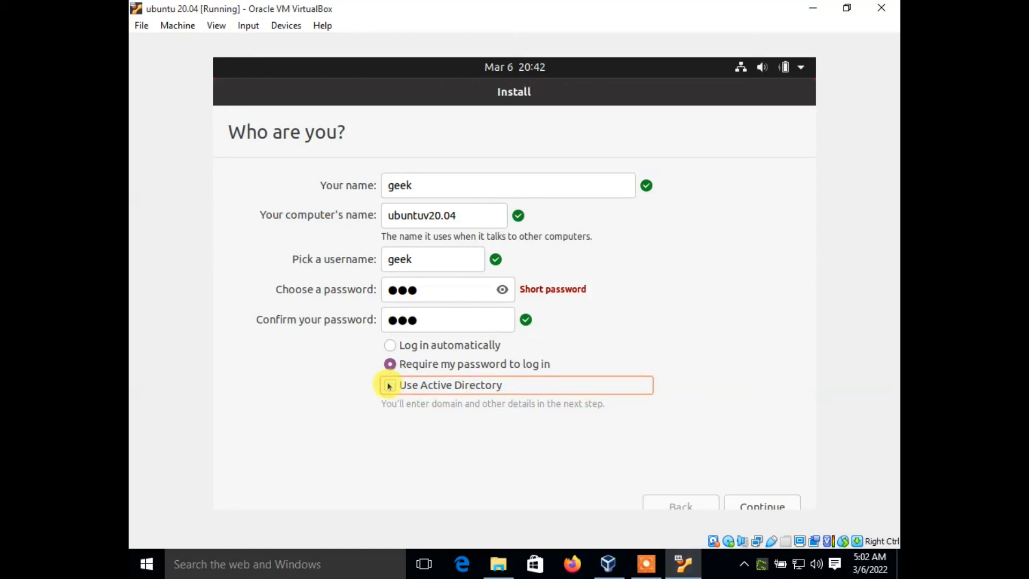
click(775, 504)
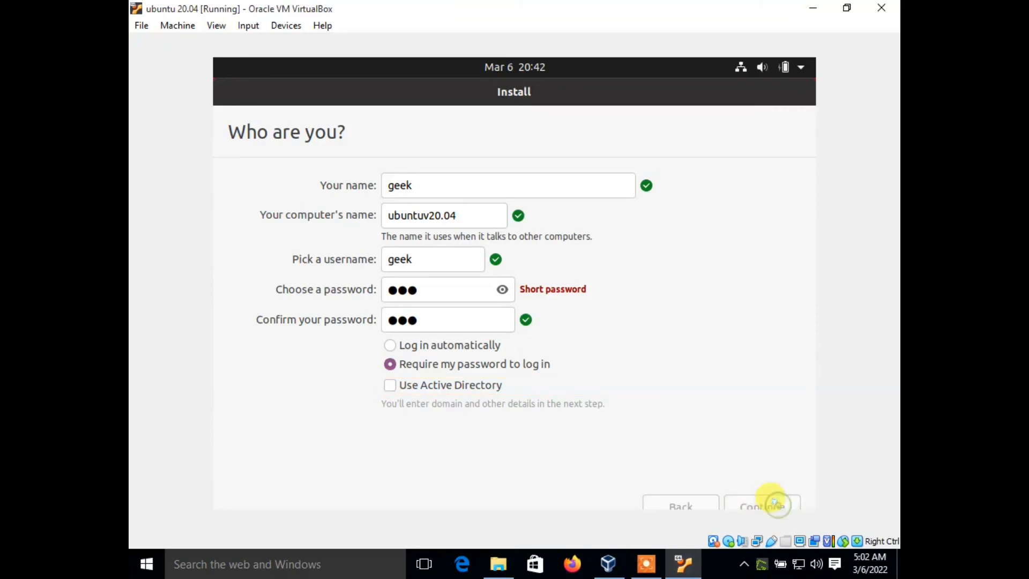